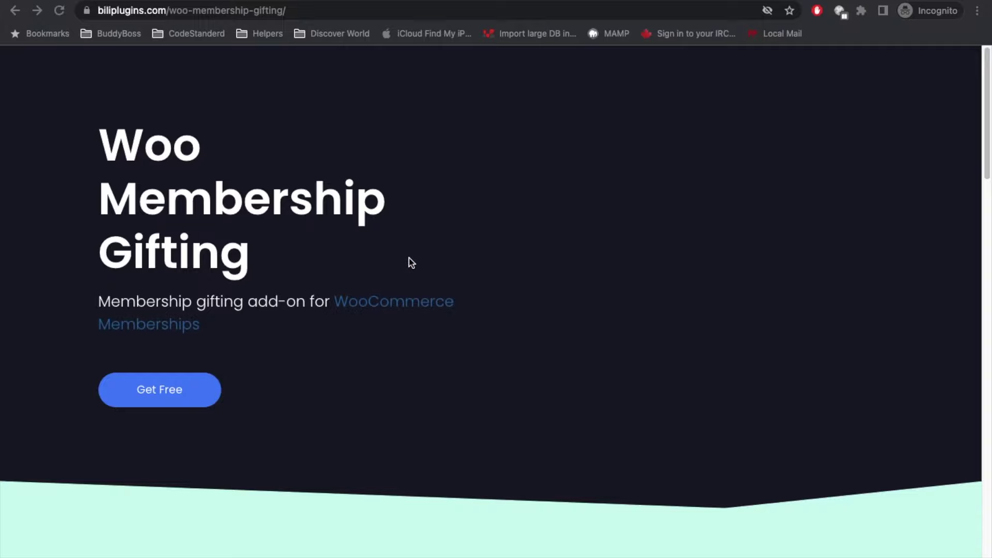
# Look over the WooCommerce Memberships product page and its pricing plans
pyautogui.click(400, 272)
pyautogui.click(383, 306)
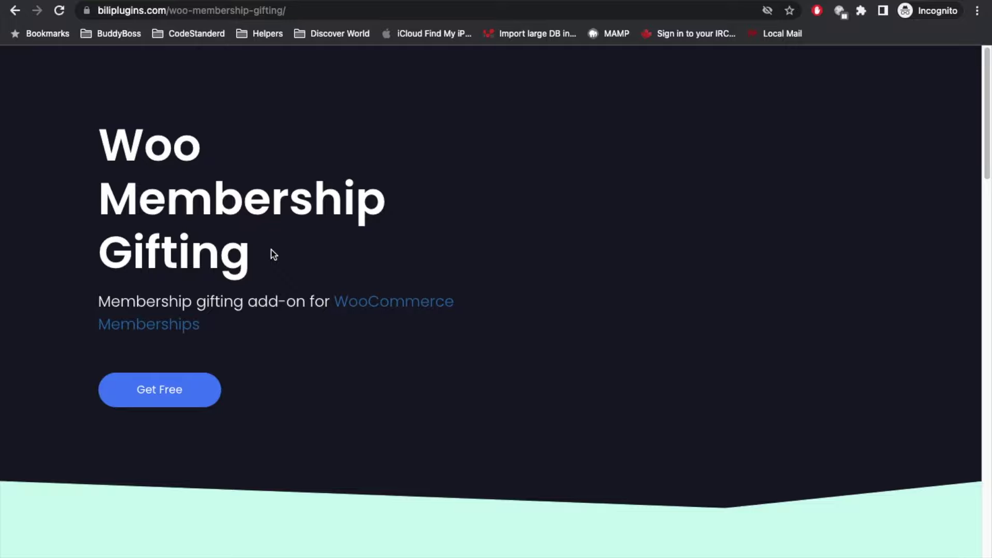
pyautogui.click(177, 392)
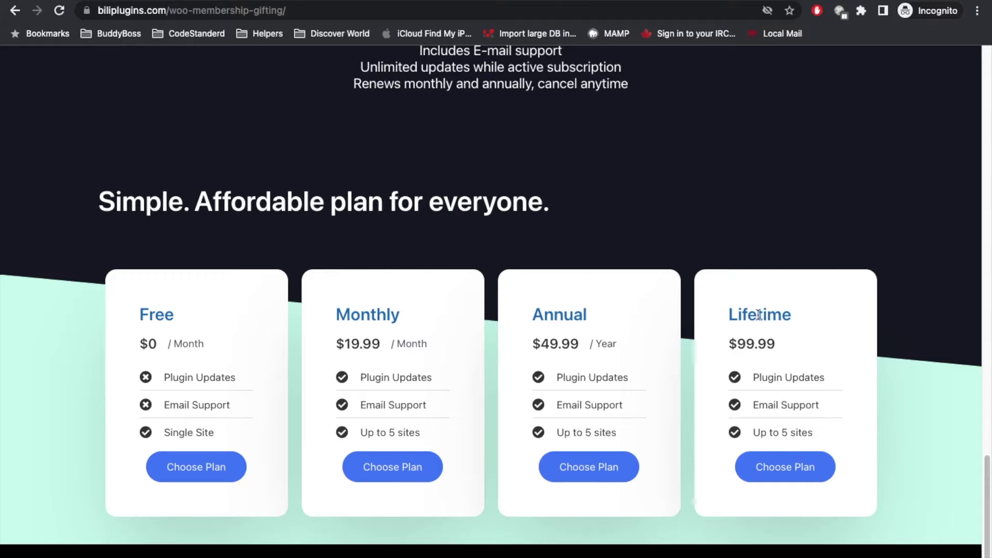
pyautogui.scroll(15, 341, 312)
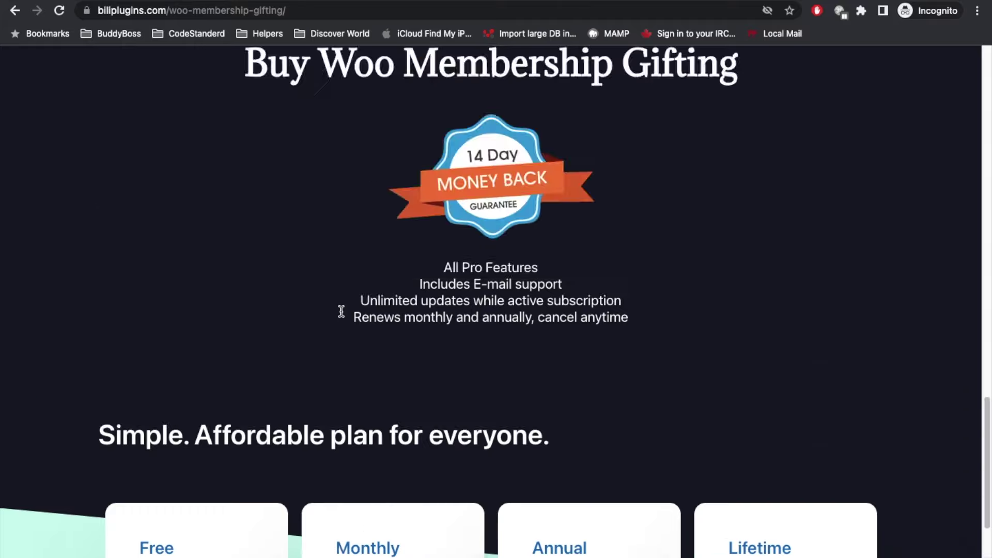
# Filter the admin plugin list to active plugins, then open Woo Membership Gifting settings
pyautogui.click(315, 11)
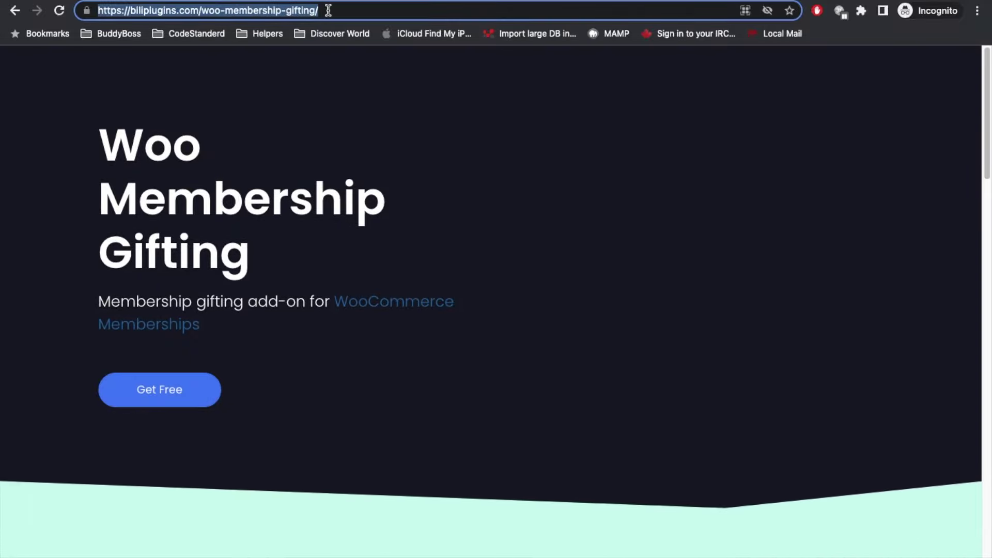
pyautogui.click(299, 139)
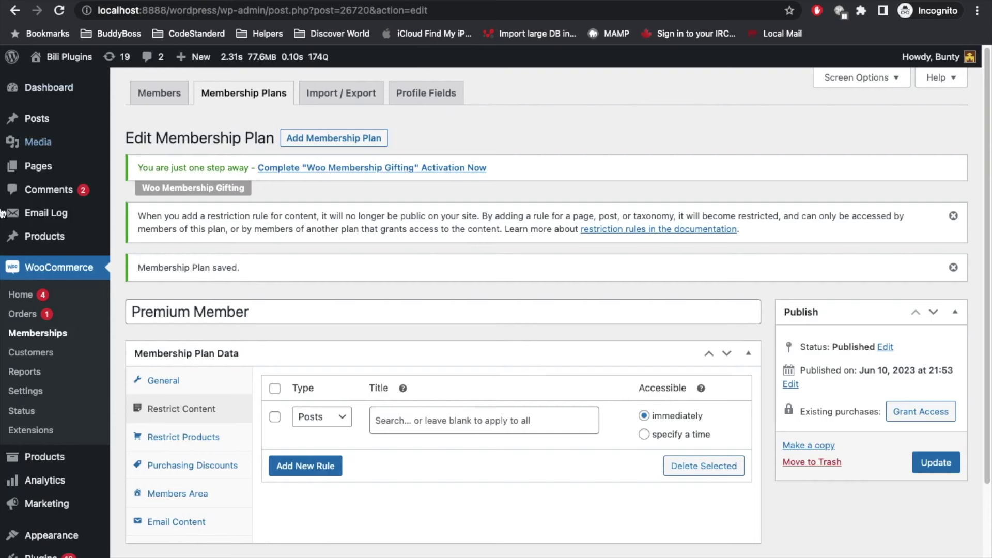
pyautogui.scroll(-5, 51, 264)
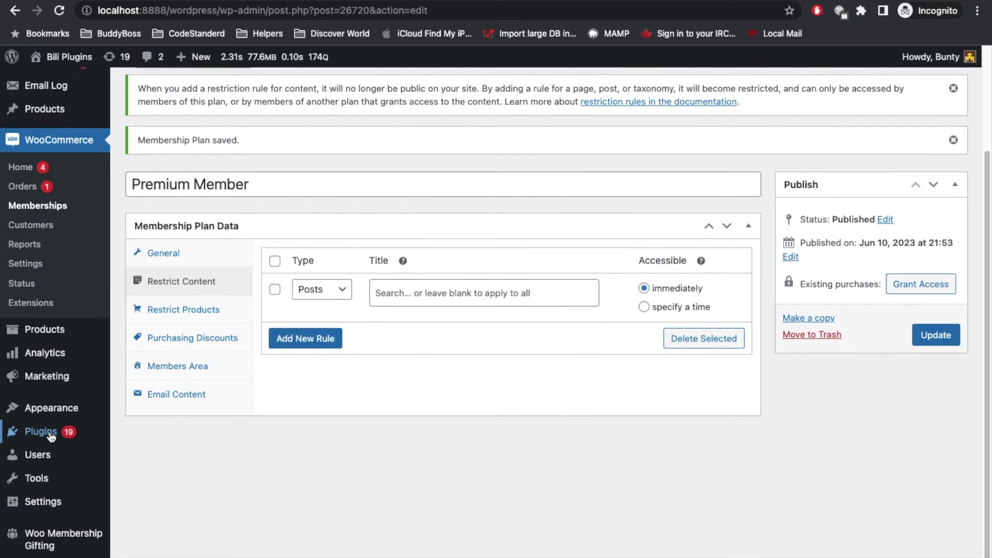
pyautogui.click(50, 437)
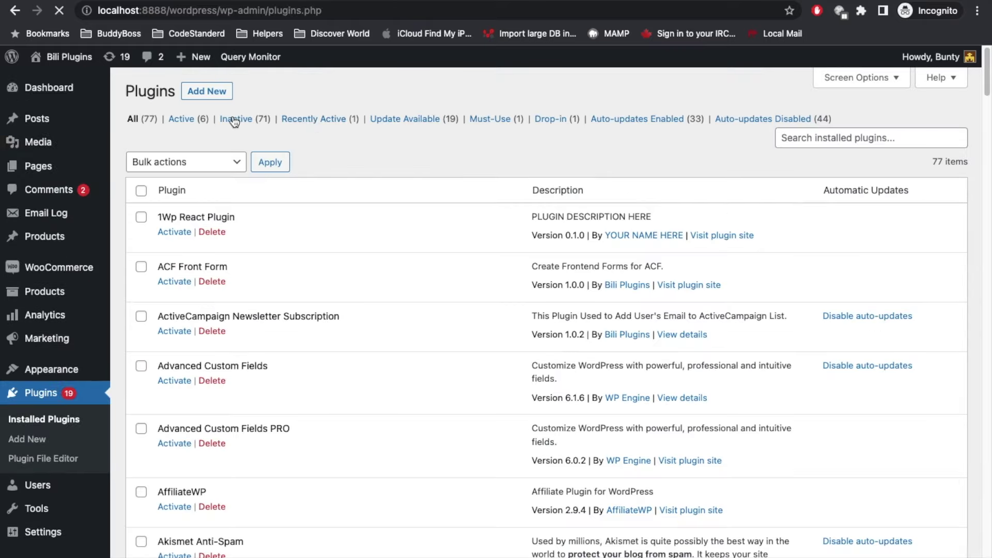
pyautogui.click(191, 120)
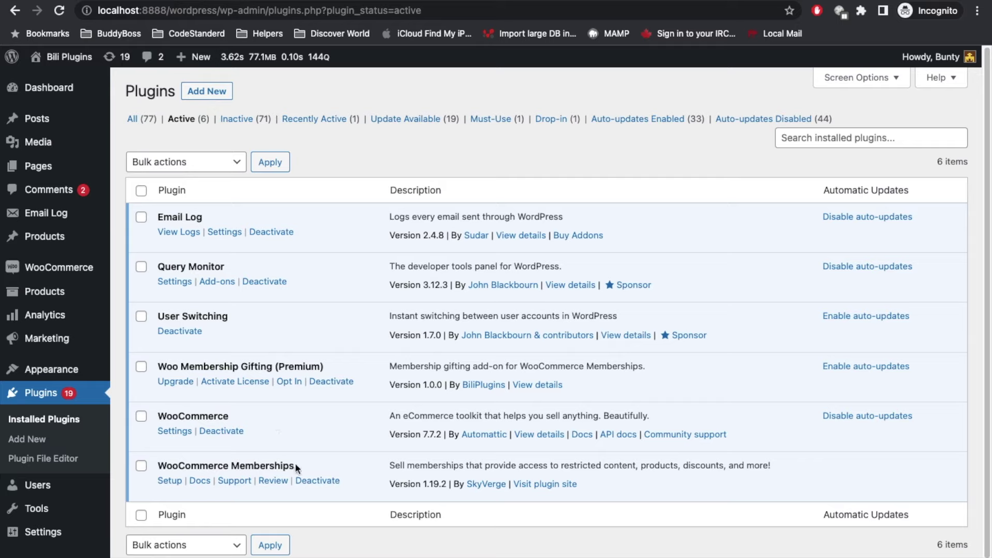
pyautogui.moveTo(157, 367); pyautogui.dragTo(269, 367)
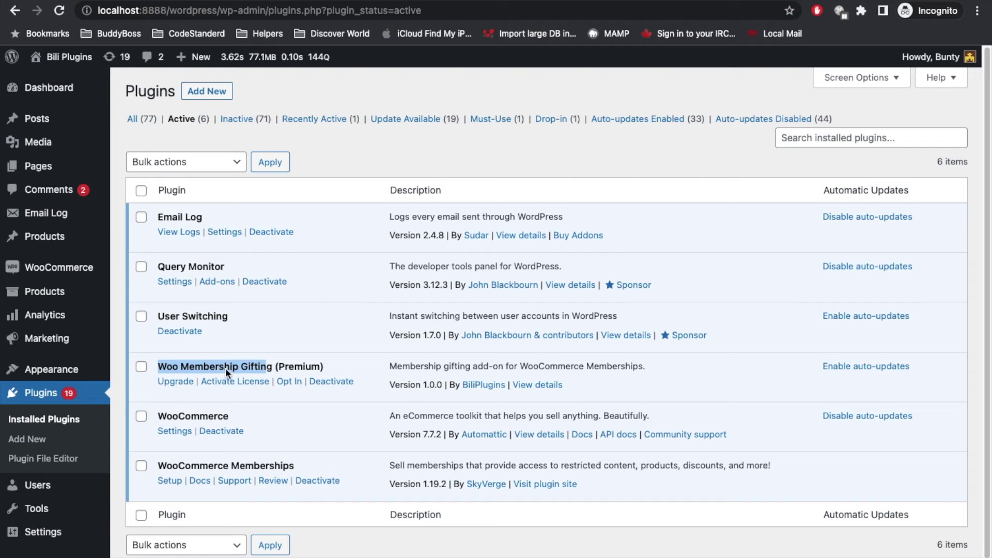
pyautogui.scroll(-1, 169, 343)
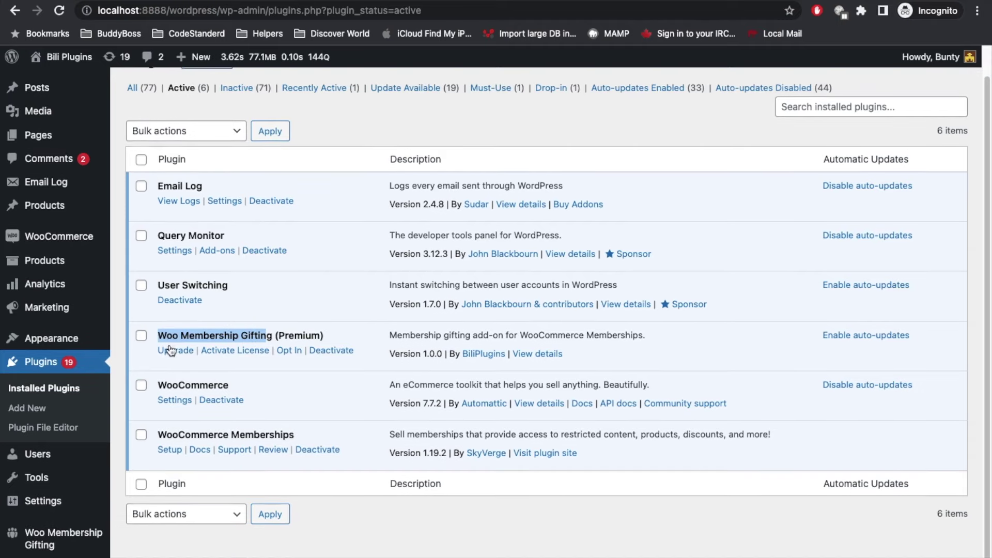
pyautogui.click(45, 541)
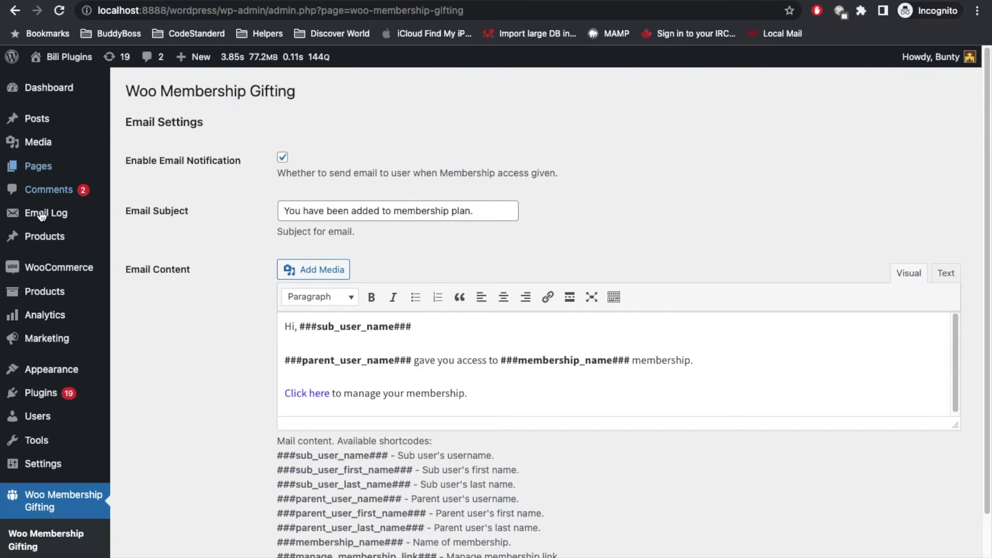
# Show the gifting email settings with notifications enabled and subject 'You have been added to membership plan.'
pyautogui.moveTo(49, 267)
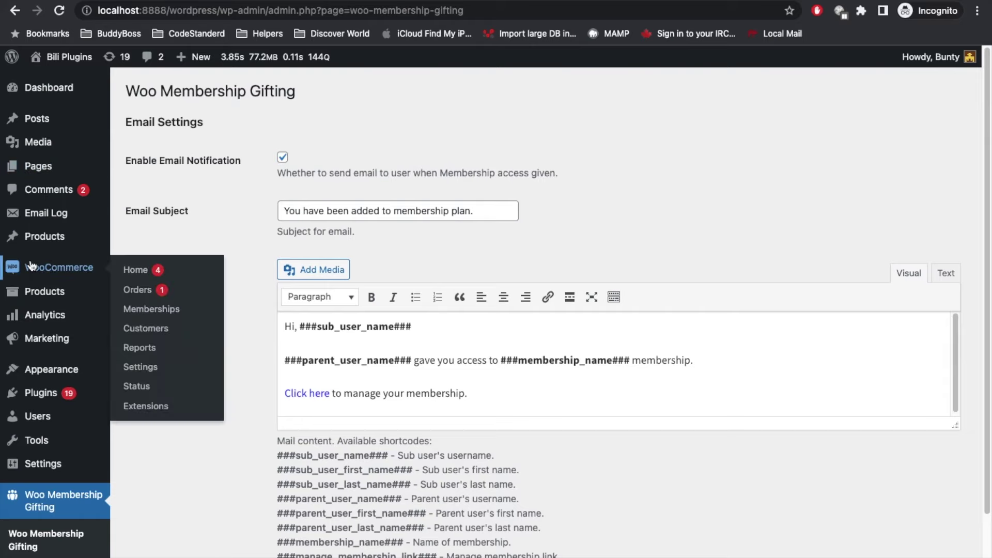
# Open the Premium Member plan and review its Restrict Content rule for Posts
pyautogui.click(158, 312)
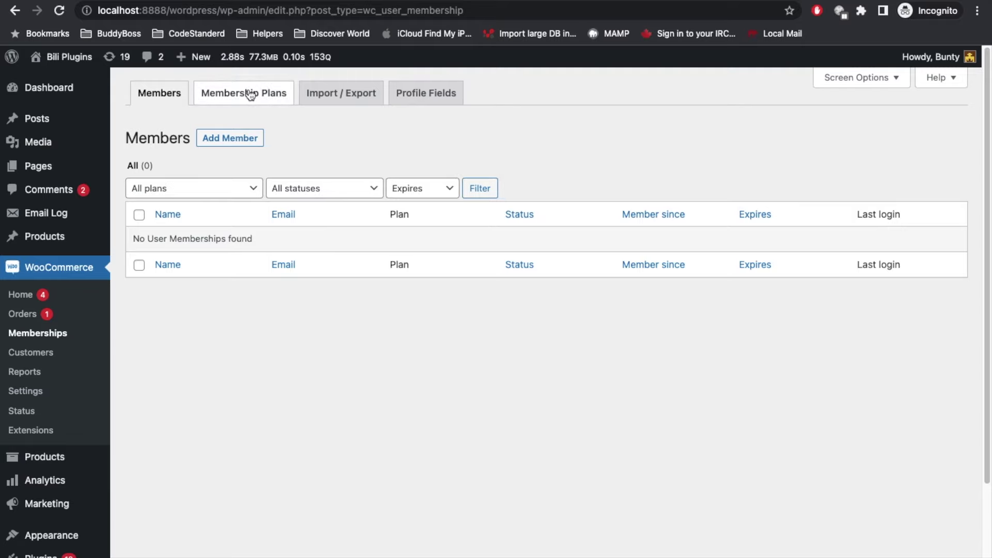
pyautogui.click(251, 94)
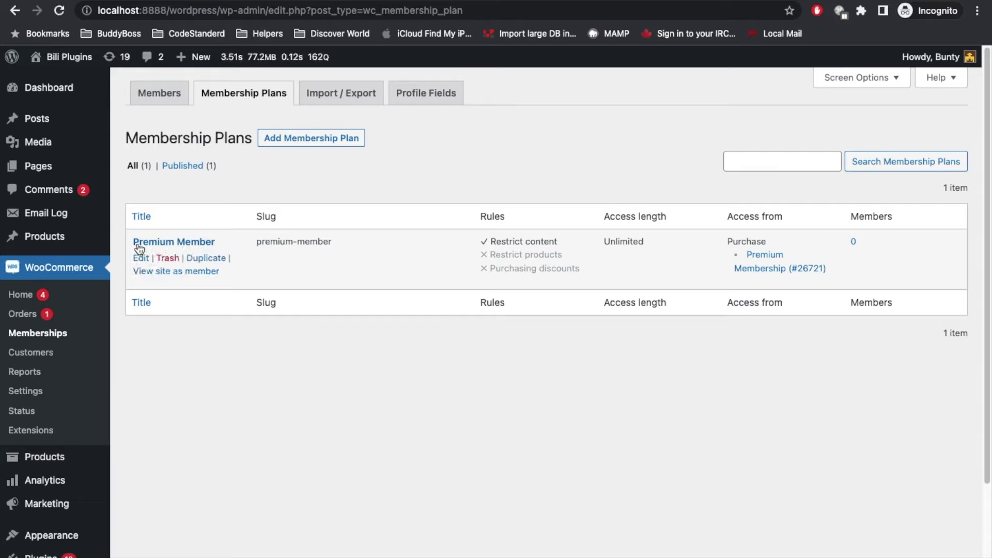
pyautogui.click(158, 242)
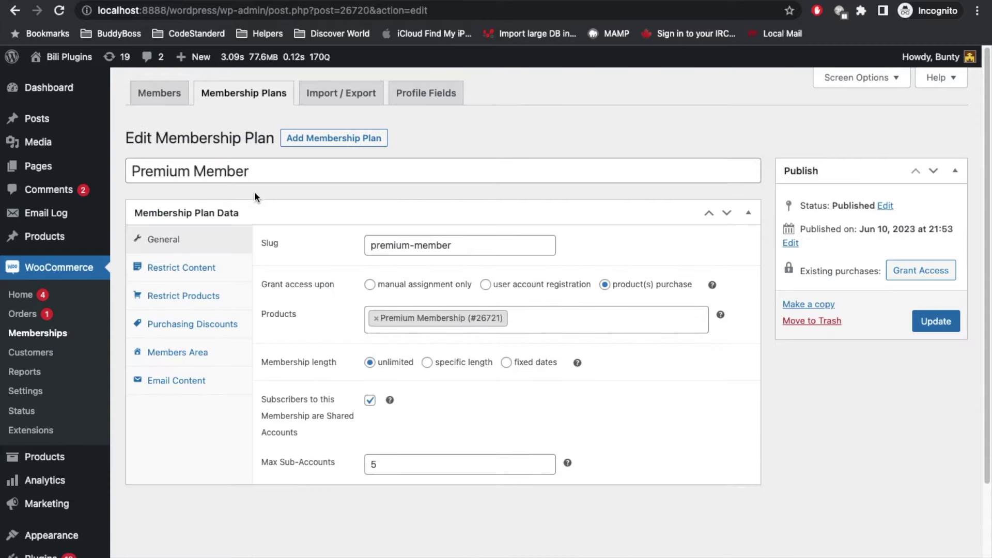
pyautogui.click(188, 268)
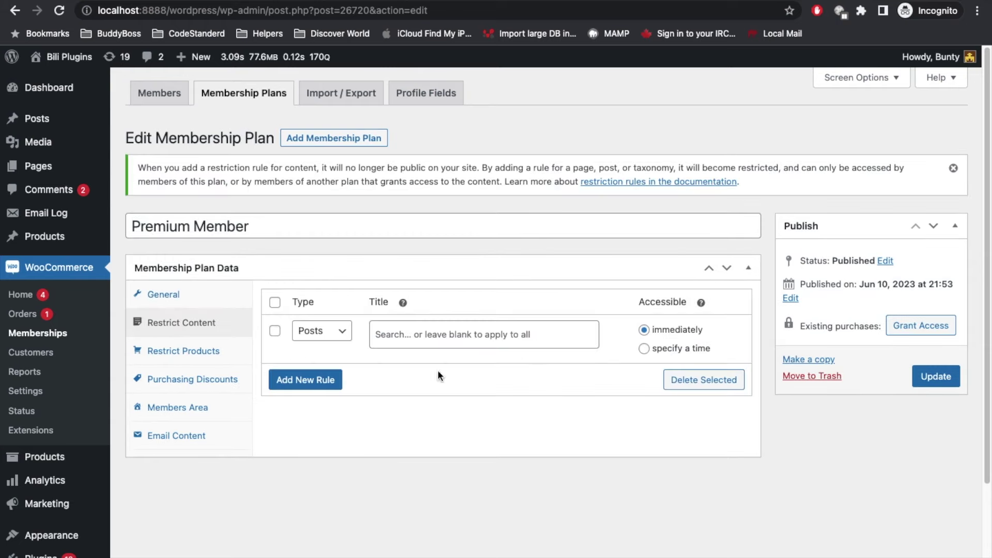
pyautogui.click(336, 331)
pyautogui.click(336, 331)
# Check the plan's general settings: granted on Premium Membership purchase, up to 5 sub-accounts
pyautogui.click(168, 224)
pyautogui.hotkey('ctrl', 'a')
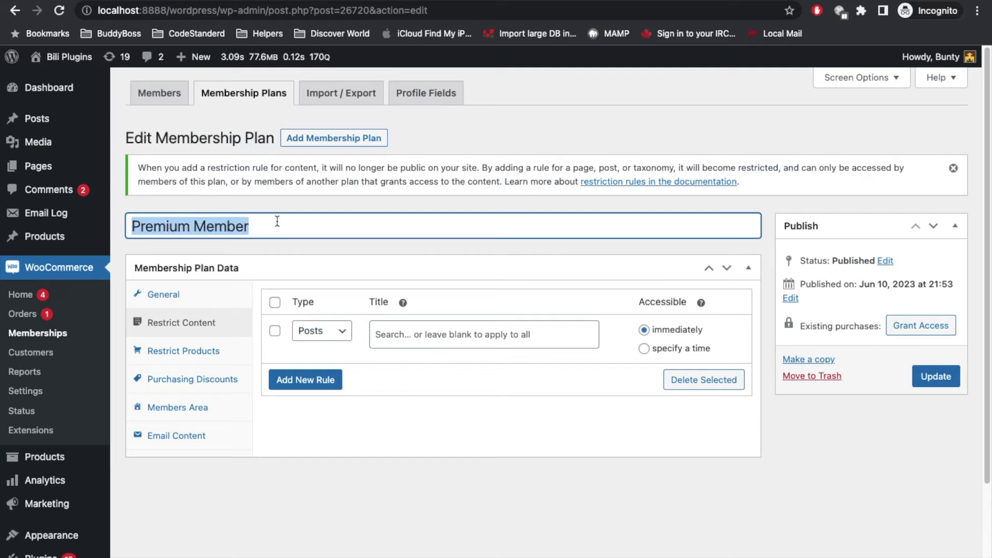
pyautogui.scroll(-1, 277, 222)
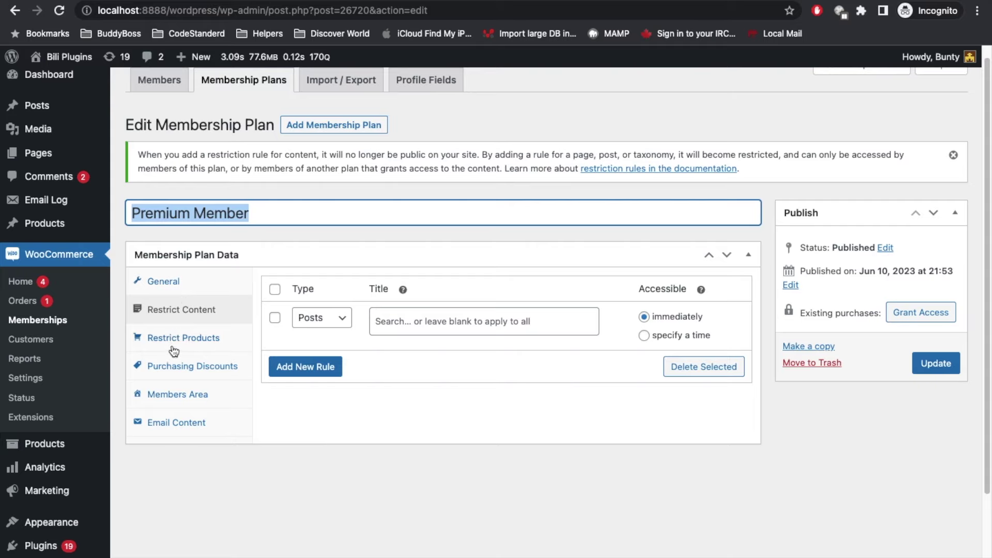
pyautogui.click(166, 284)
# Inspect the Premium Membership product that grants the Premium Member plan
pyautogui.scroll(-1, 290, 269)
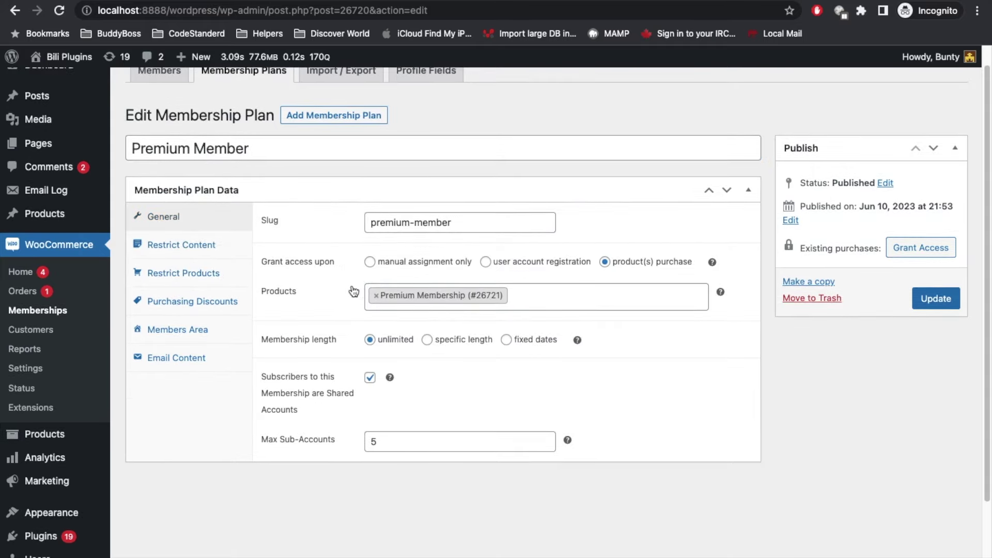
pyautogui.tripleClick(263, 153)
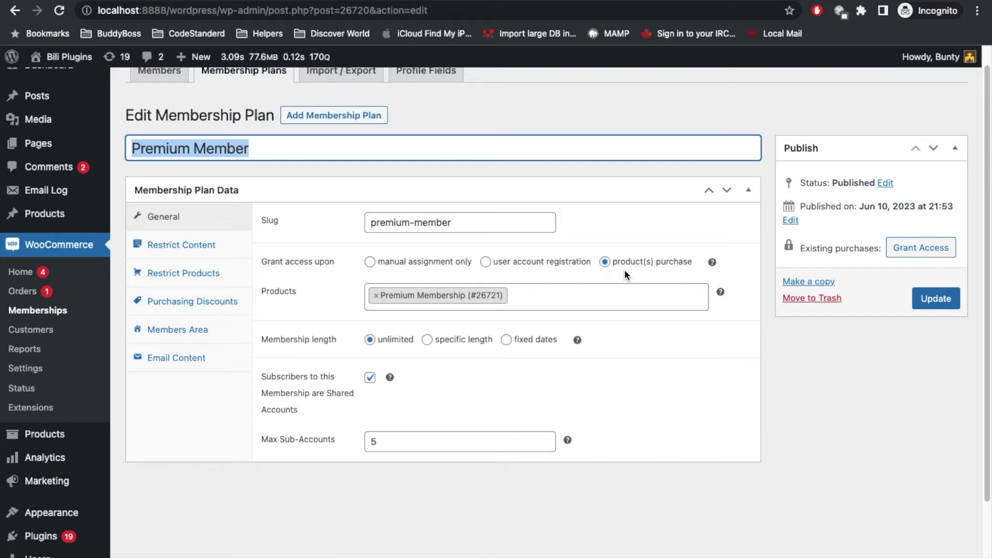
pyautogui.click(550, 294)
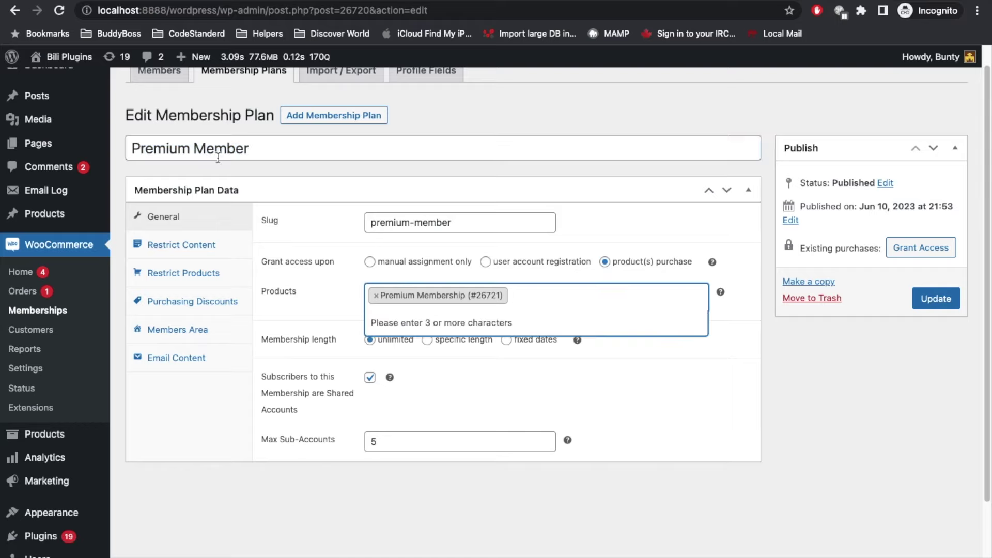
pyautogui.click(66, 212)
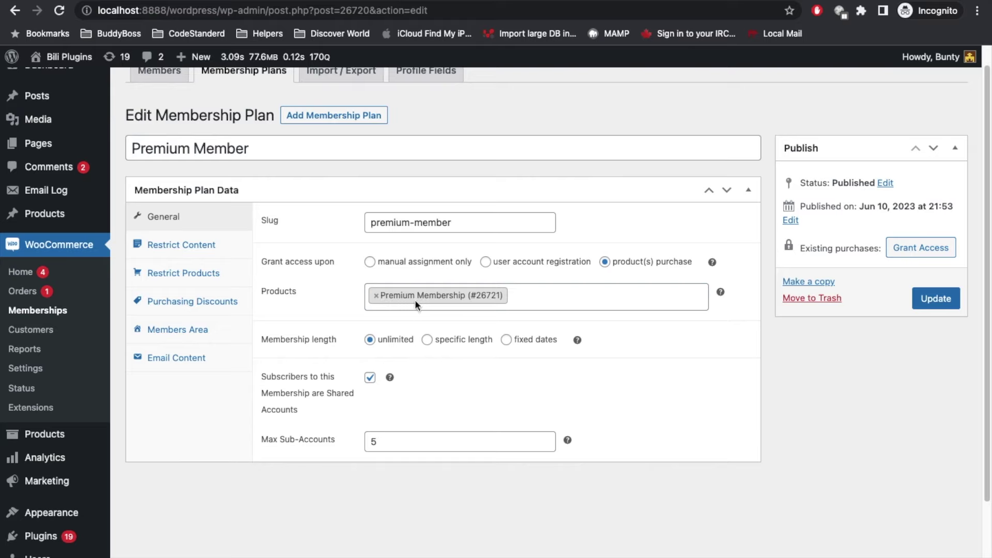
# Review the plan's product and content restriction rules, then visit the gifting plugin page
pyautogui.scroll(2, 463, 298)
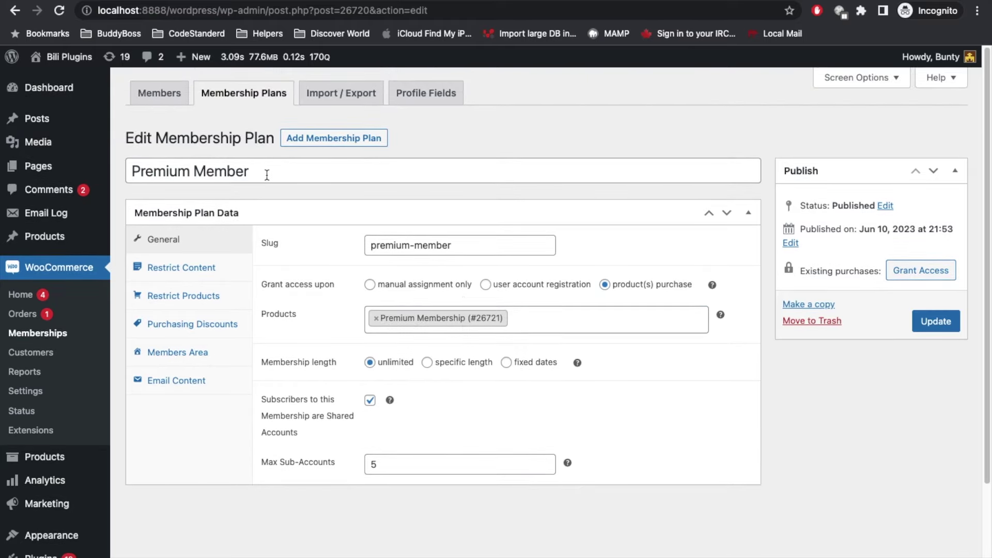
pyautogui.click(267, 175)
pyautogui.hotkey('alt', 'shift', 'Left')
pyautogui.hotkey('alt', 'shift', 'Left')
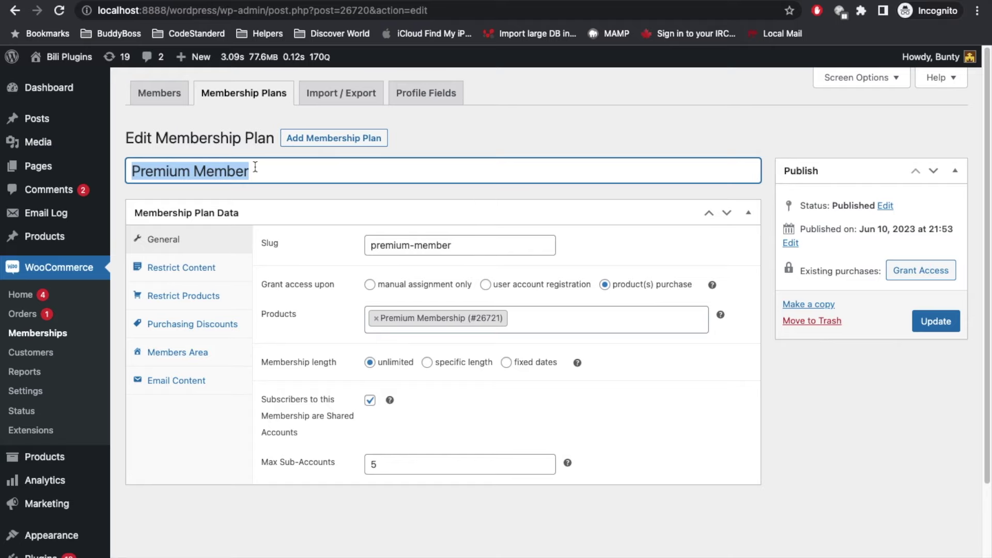
pyautogui.click(206, 295)
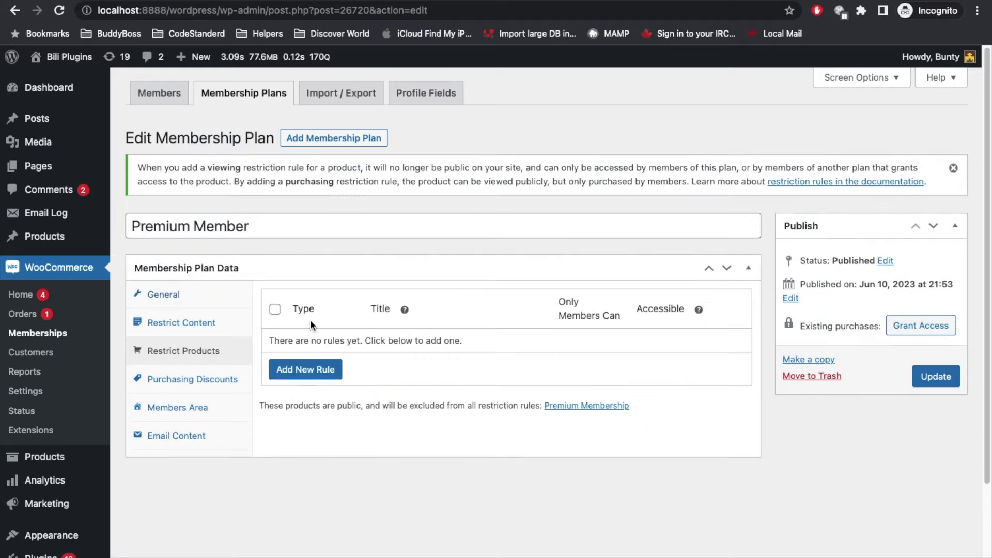
pyautogui.click(189, 332)
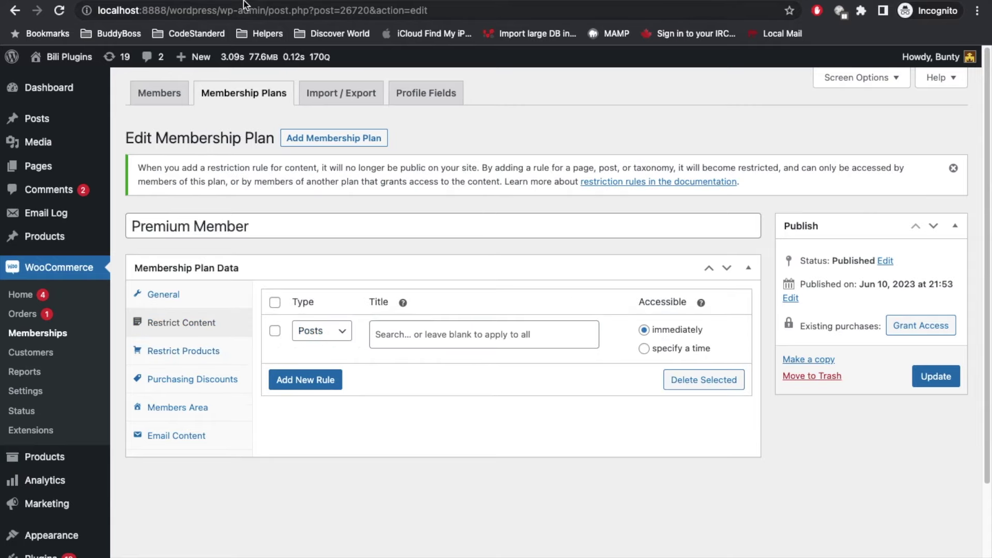
pyautogui.click(374, 1)
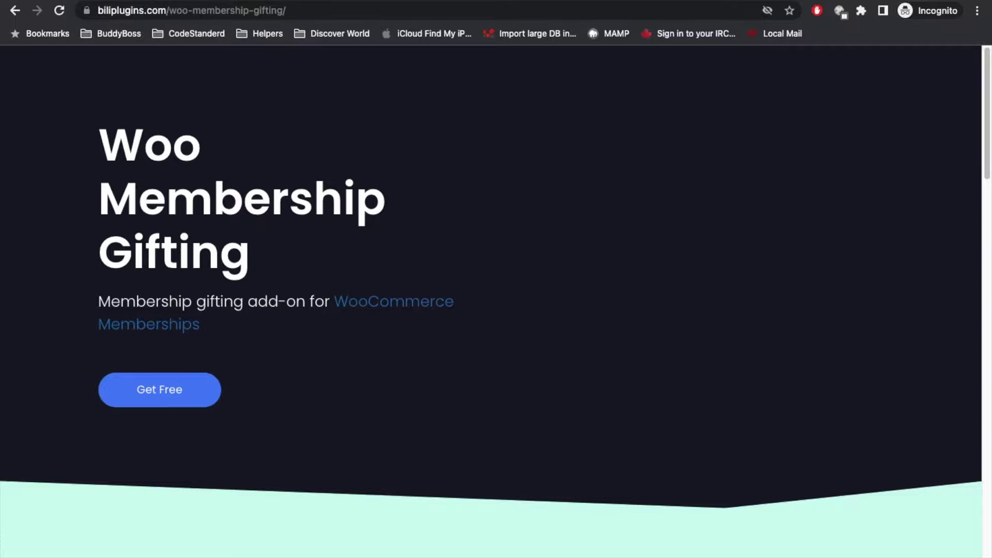
pyautogui.click(170, 1)
# Browse the six products, including the $10 Premium Membership and draft Sub A at $5
pyautogui.moveTo(87, 57)
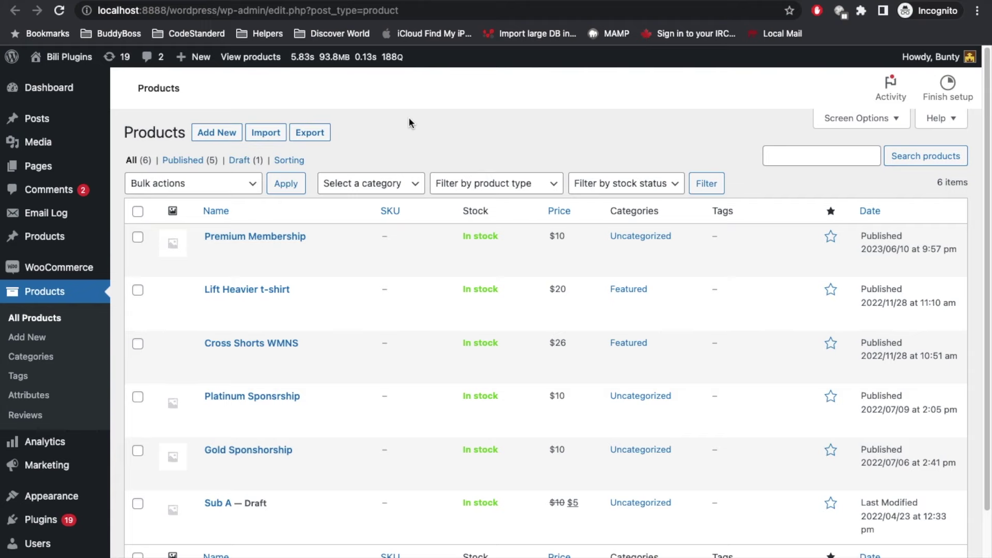
pyautogui.scroll(-3, 410, 122)
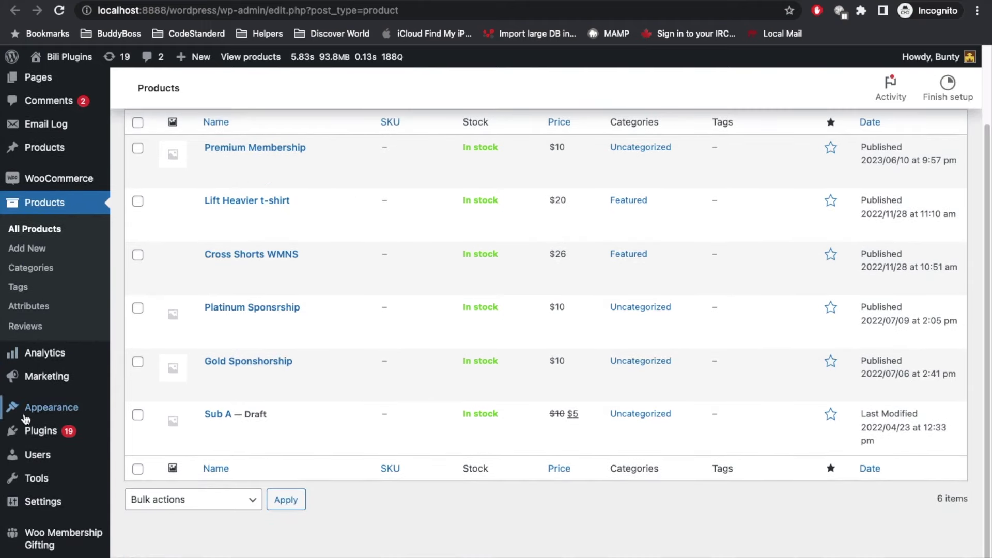
# Switch to the subscriber account listed below admin in All Users
pyautogui.click(21, 455)
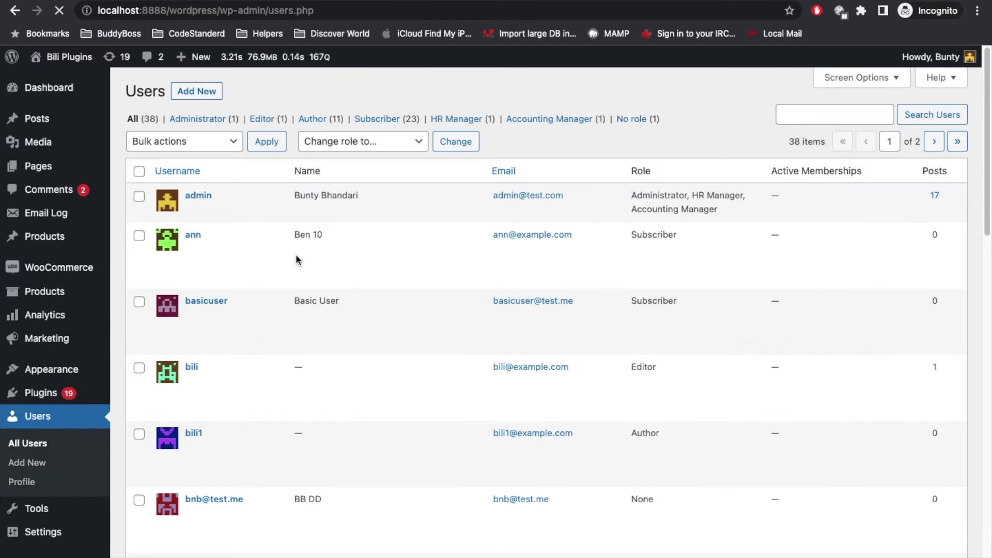
pyautogui.moveTo(298, 258)
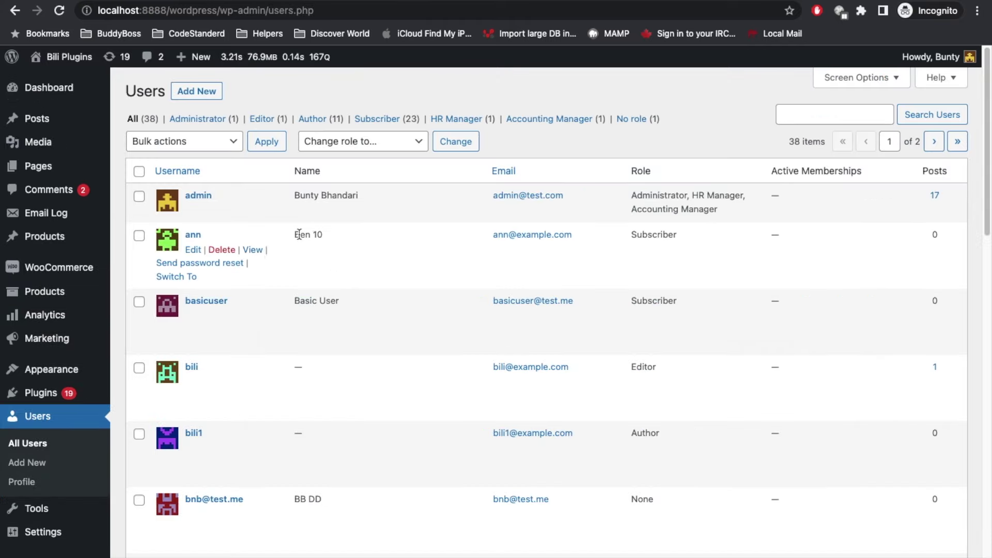
pyautogui.click(175, 278)
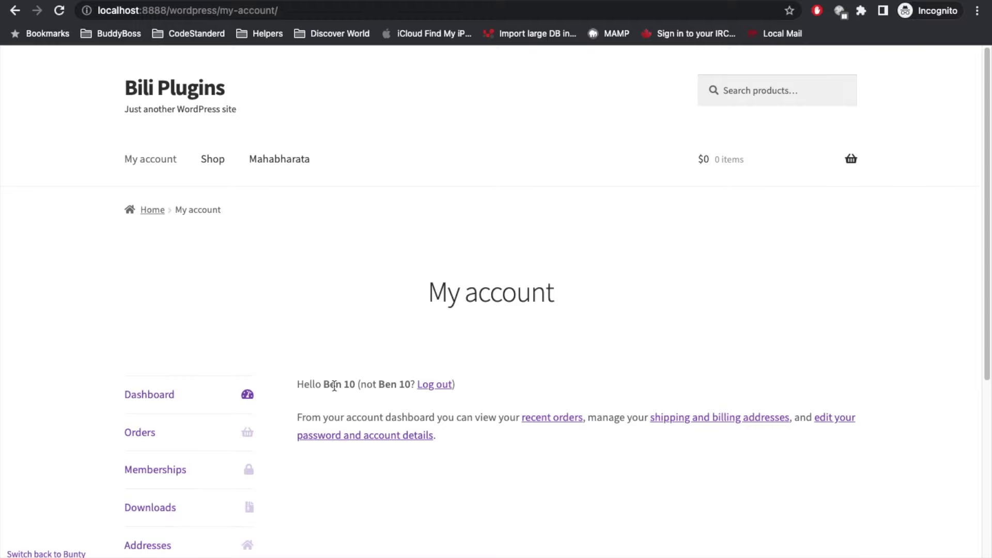
# As the subscriber, open the Mahabharata post and find its Premium Membership purchase notice
pyautogui.click(281, 164)
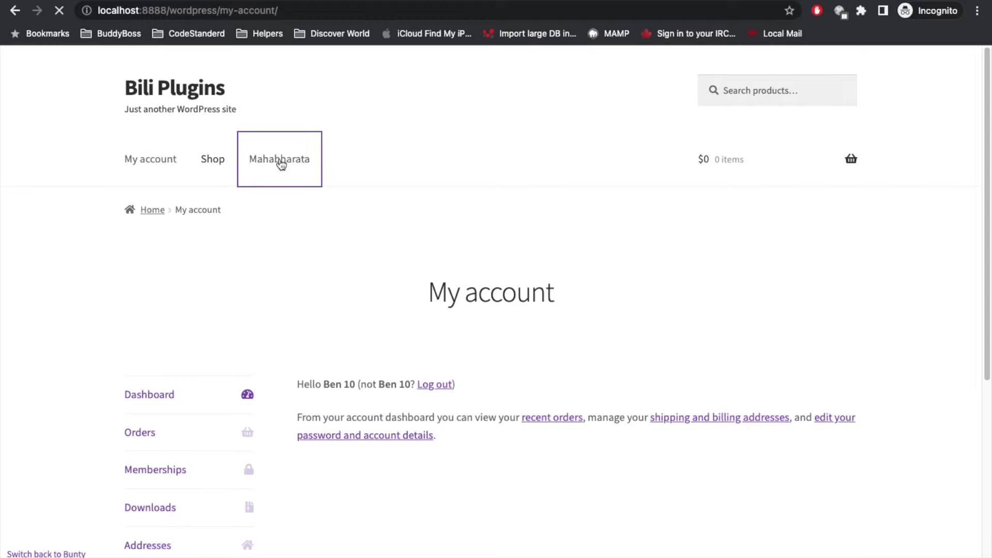
pyautogui.scroll(-2, 410, 210)
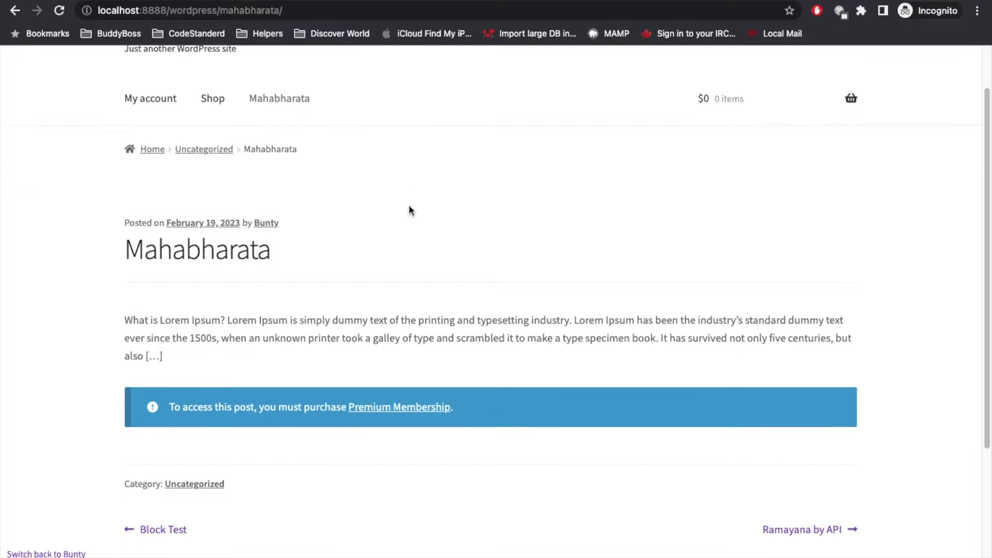
pyautogui.scroll(-4, 409, 210)
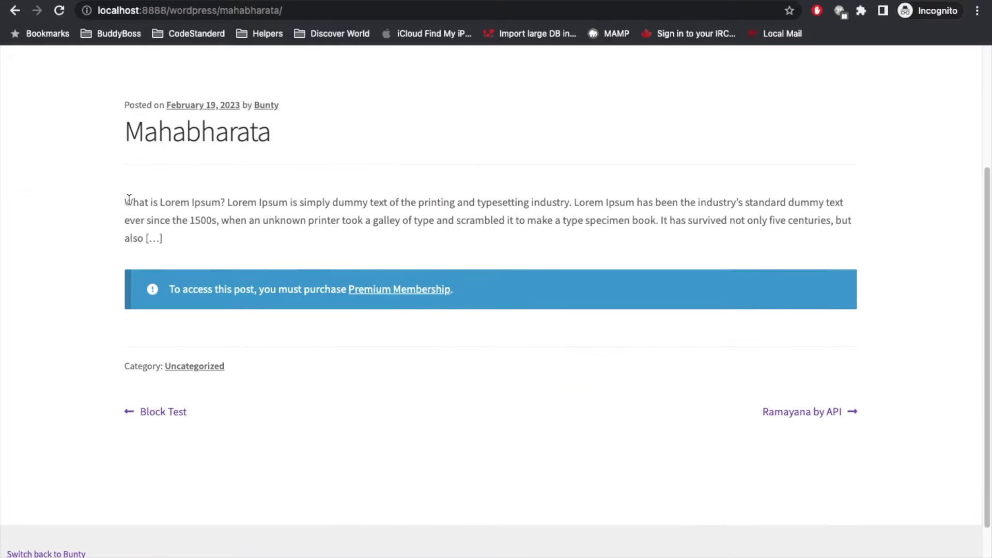
pyautogui.click(143, 236)
pyautogui.scroll(-1, 287, 210)
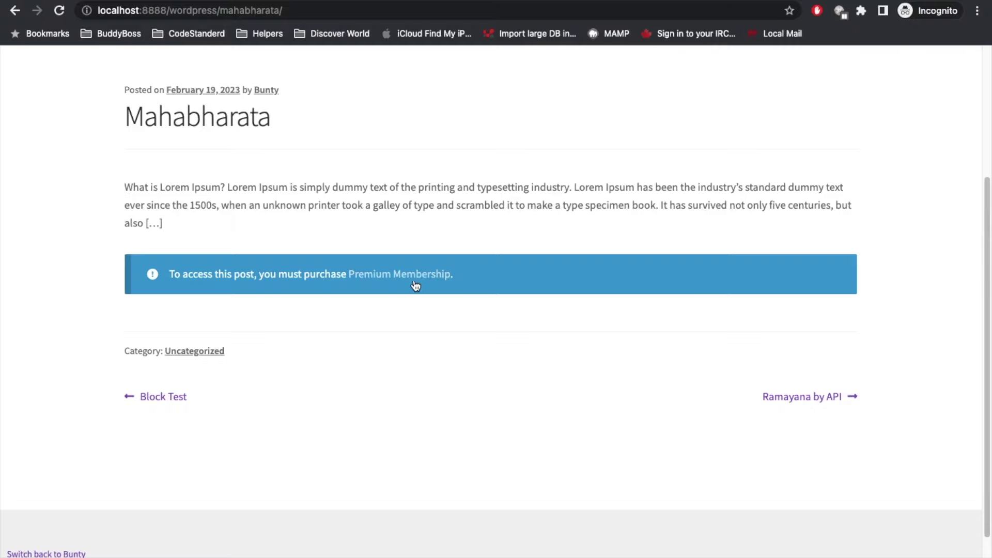
pyautogui.scroll(5, 371, 311)
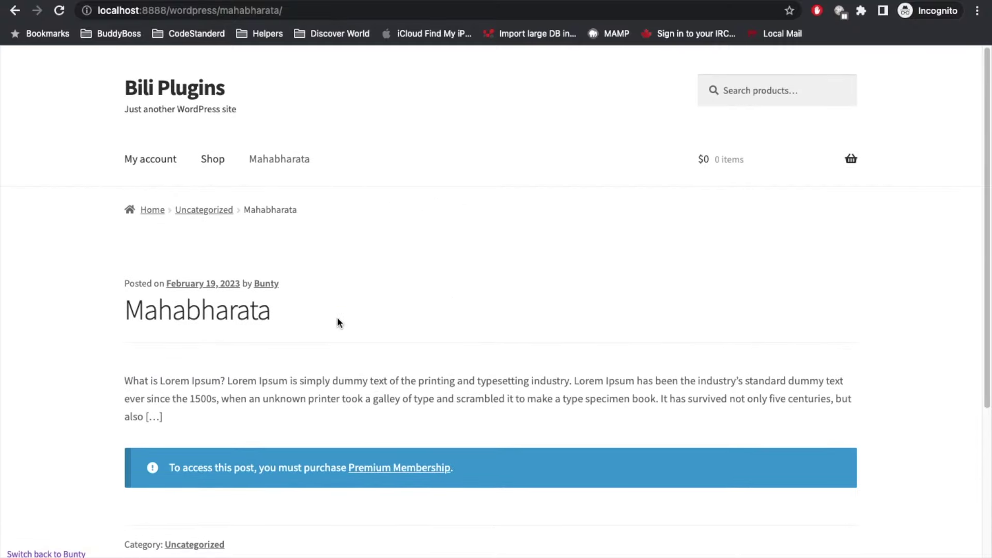
pyautogui.scroll(-5, 129, 324)
# Switch back to the admin account and browse the Shop's products
pyautogui.click(46, 554)
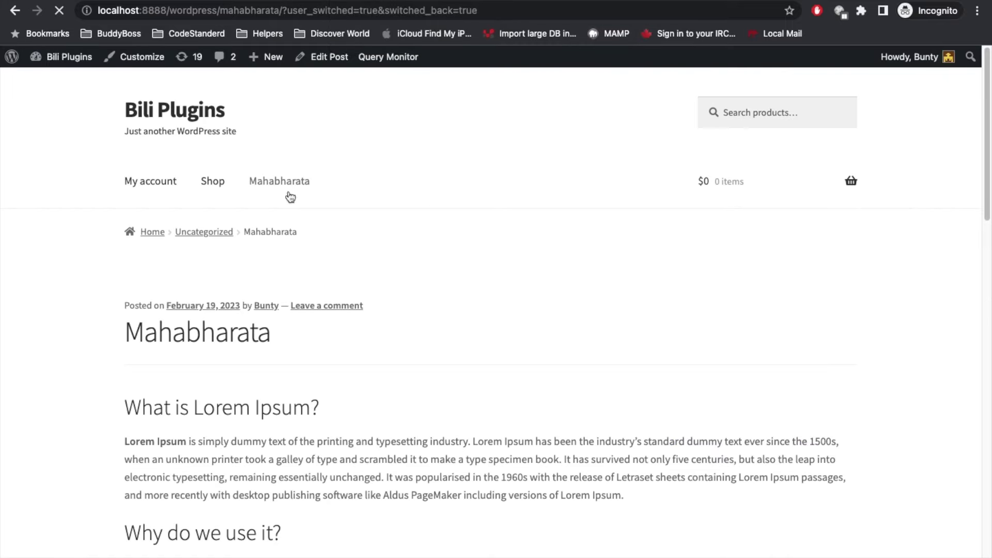
pyautogui.click(213, 180)
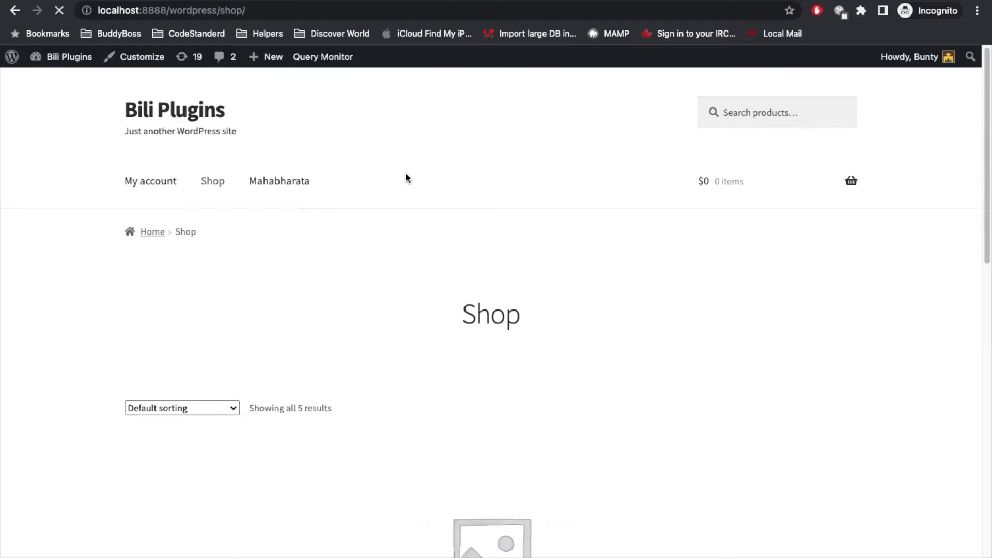
pyautogui.scroll(-7, 253, 236)
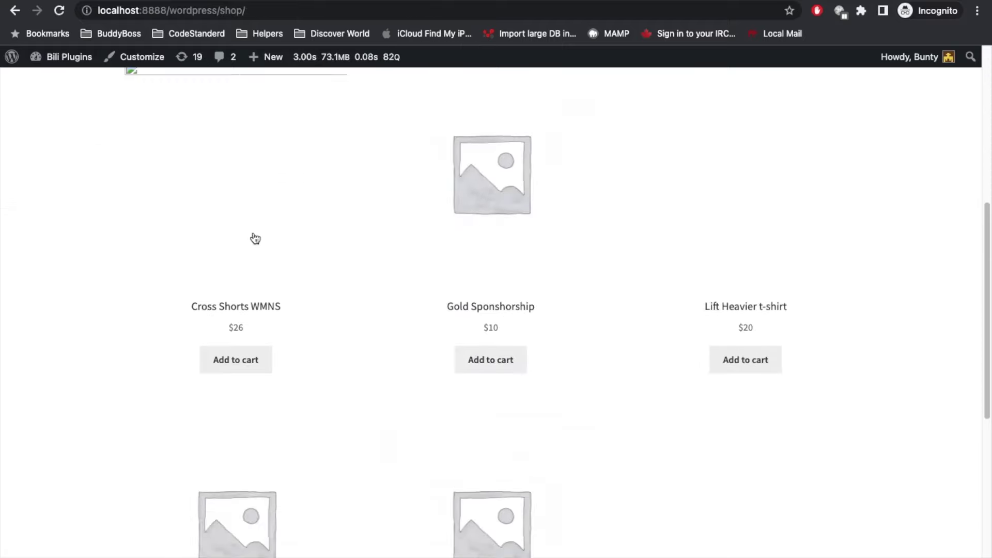
pyautogui.scroll(-5, 255, 239)
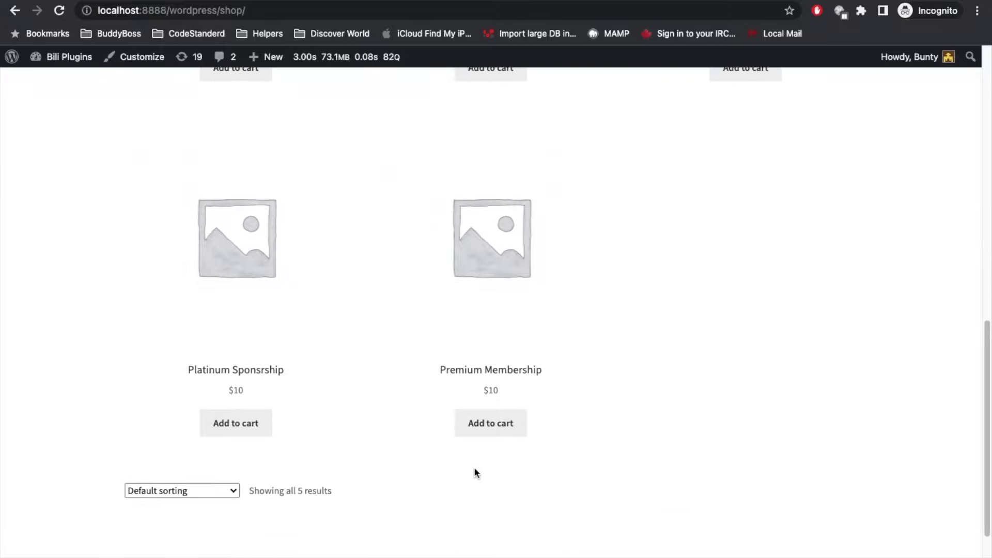
# Add the $10 Premium Membership to the cart and proceed to checkout
pyautogui.click(498, 428)
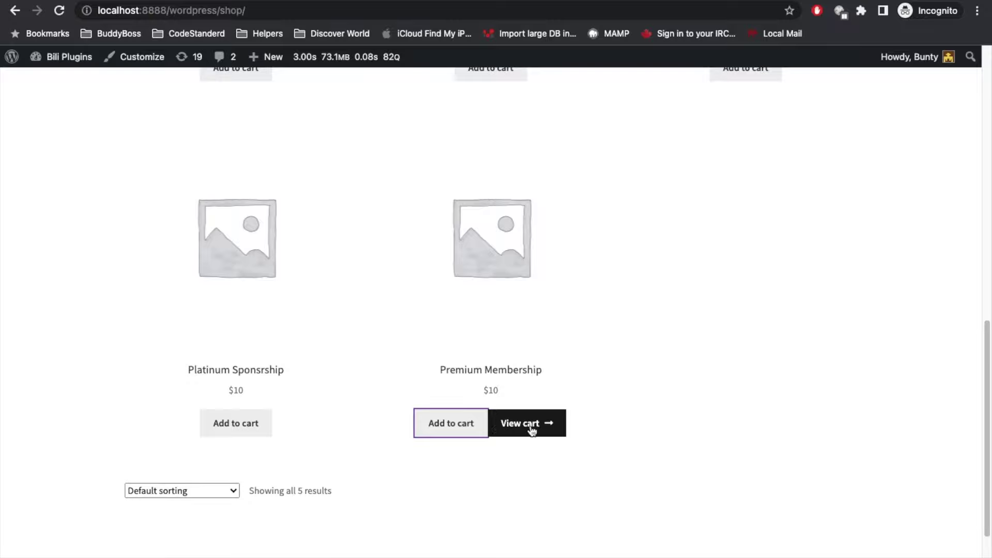
pyautogui.click(532, 431)
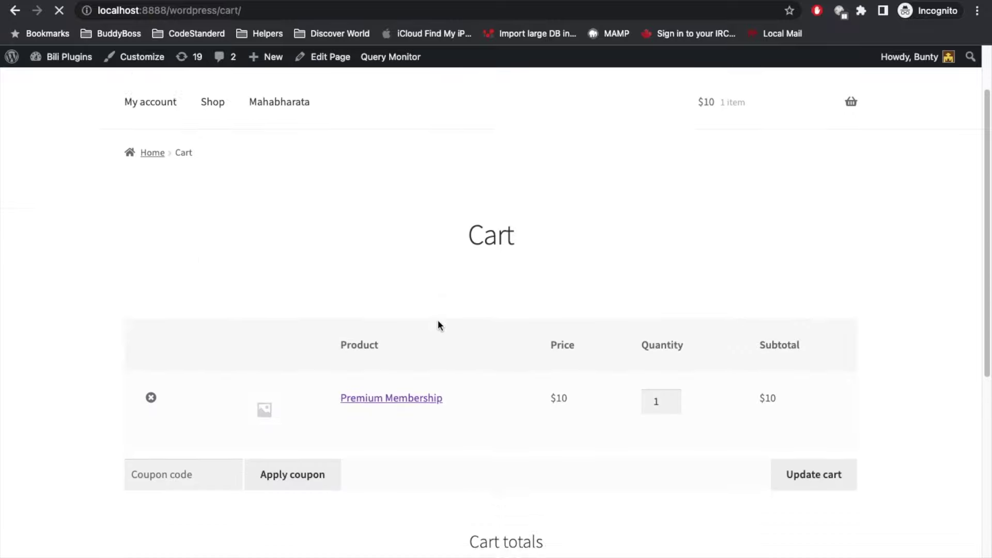
pyautogui.scroll(-5, 439, 326)
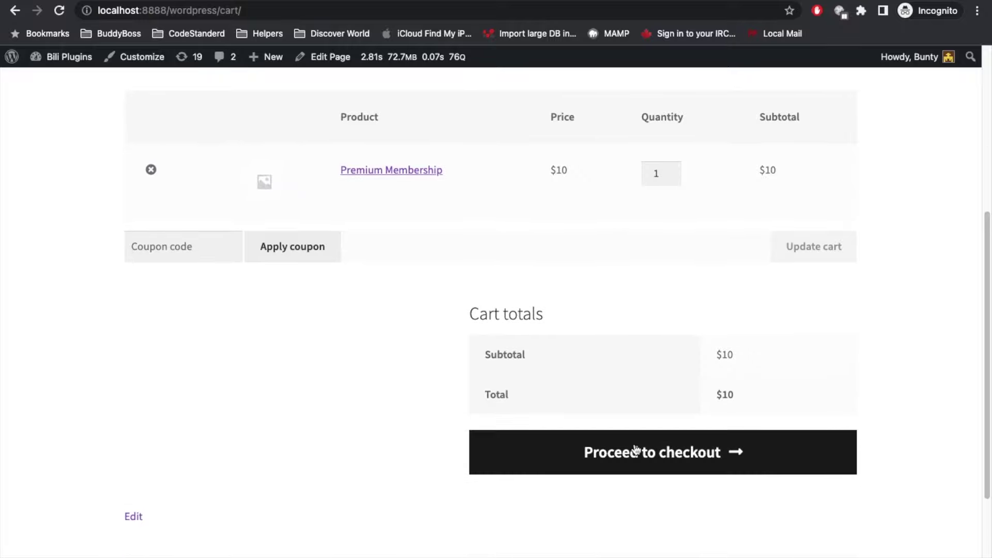
pyautogui.click(635, 451)
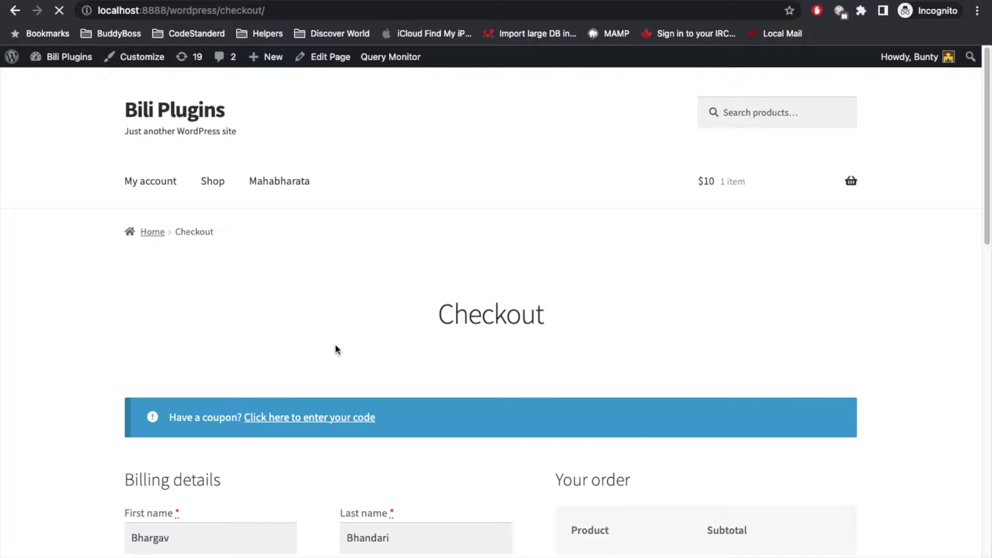
# Place the $10 Premium Membership order with Cash on delivery and review the Order received page
pyautogui.scroll(-6, 335, 345)
pyautogui.scroll(-5, 335, 350)
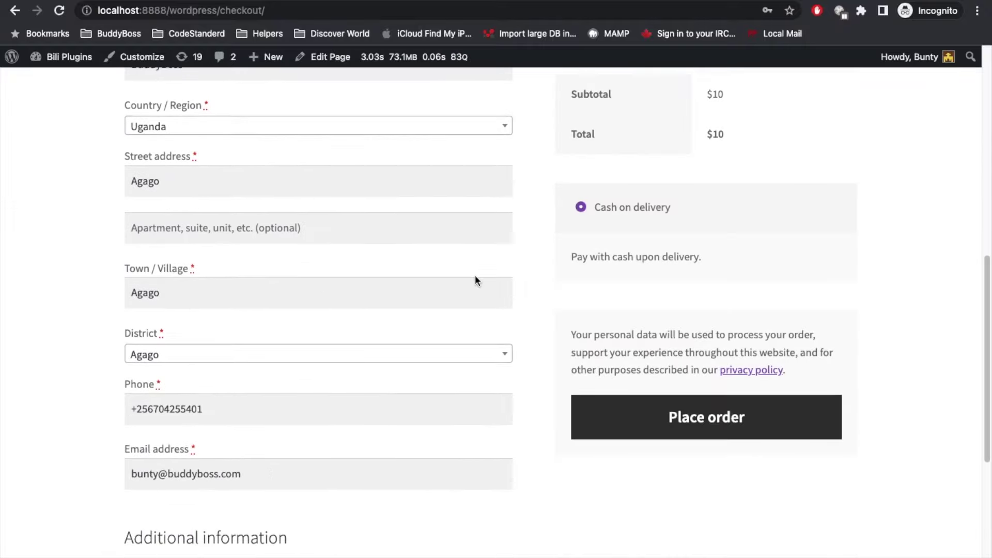
pyautogui.scroll(5, 475, 275)
pyautogui.scroll(-6, 528, 138)
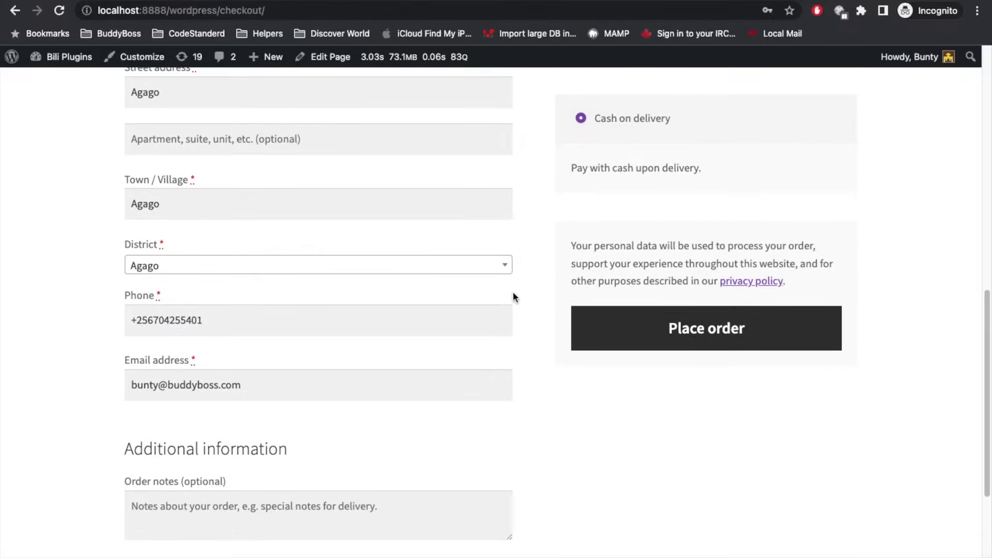
pyautogui.click(708, 348)
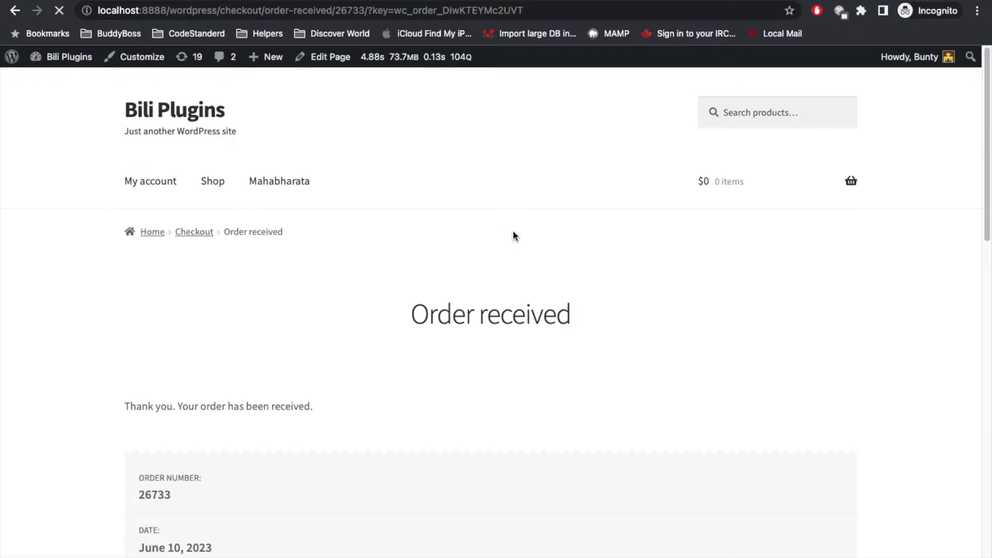
pyautogui.scroll(-5, 425, 207)
pyautogui.scroll(-8, 426, 208)
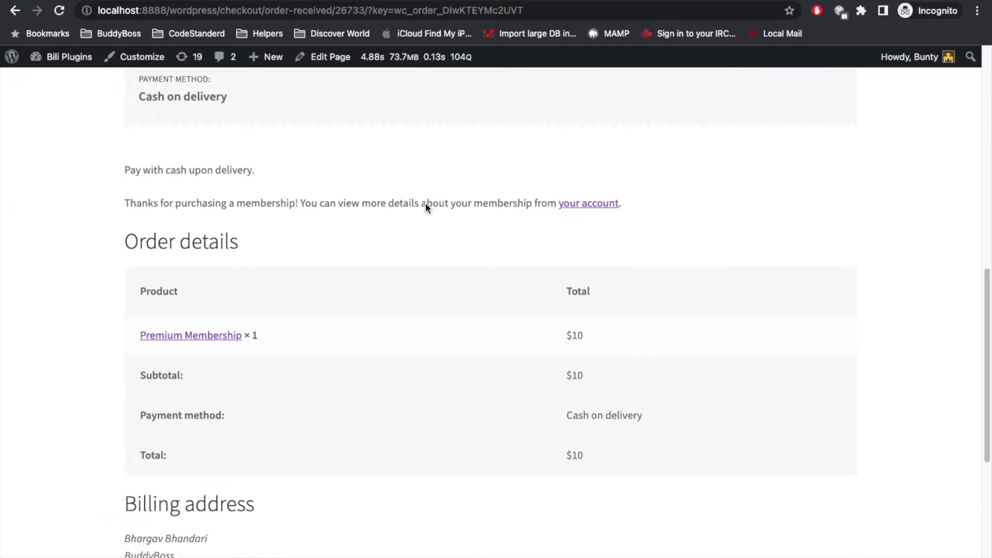
pyautogui.scroll(-1, 316, 336)
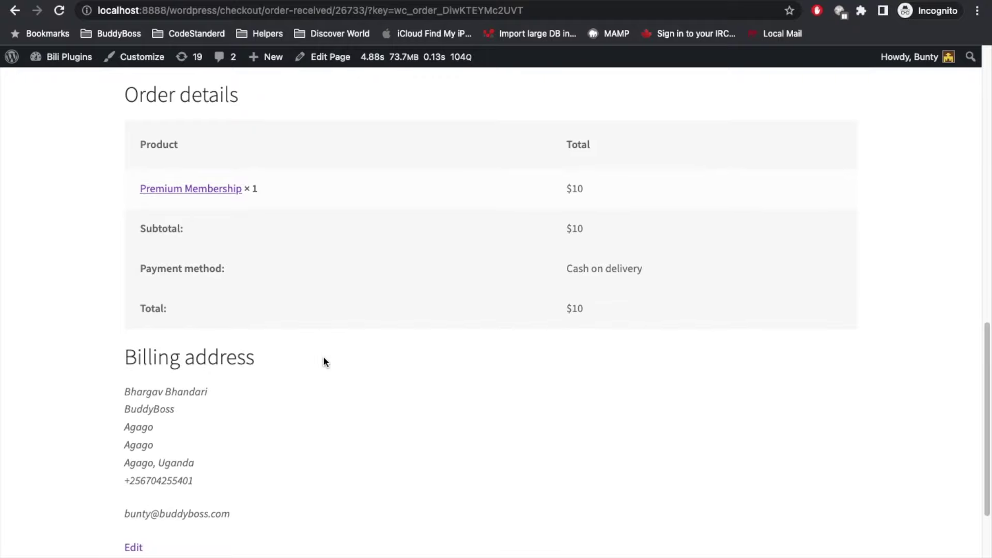
pyautogui.scroll(15, 446, 290)
pyautogui.scroll(-1, 448, 291)
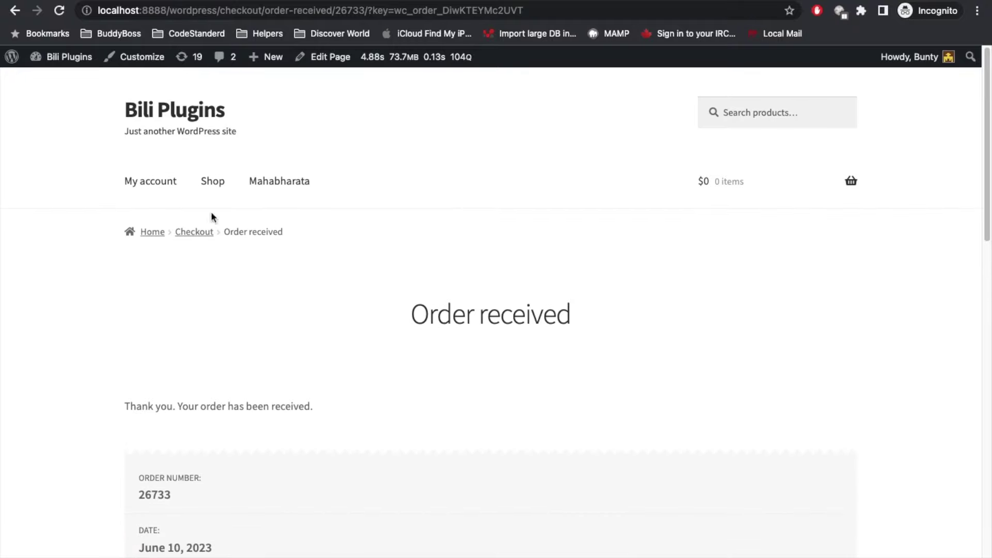
# Open My Membership under My account and manage the Premium Member membership
pyautogui.click(161, 188)
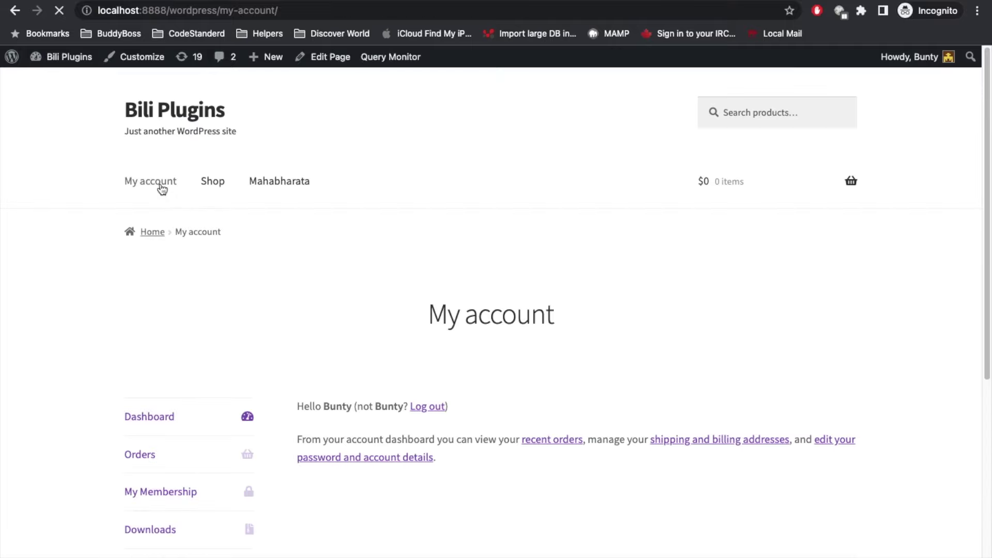
pyautogui.scroll(-3, 423, 219)
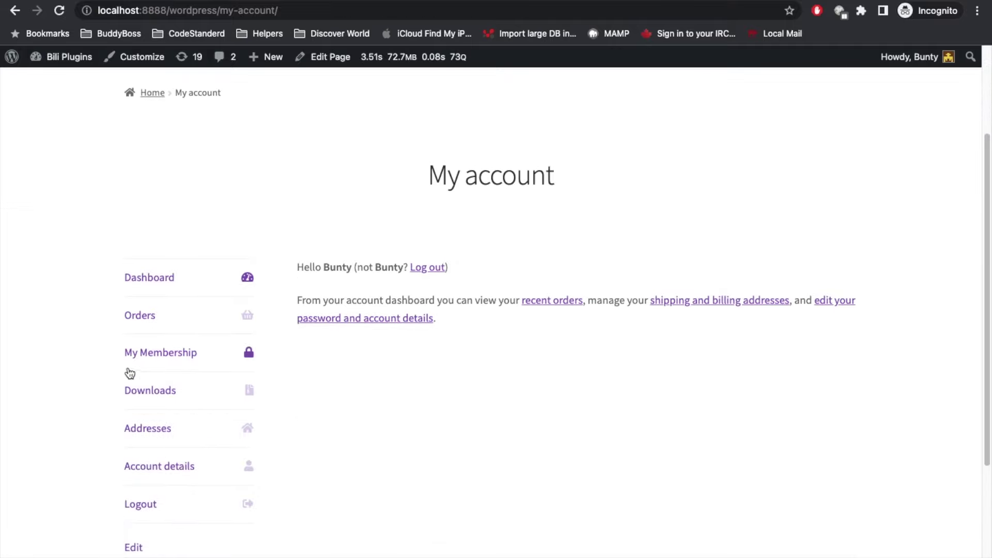
pyautogui.click(151, 361)
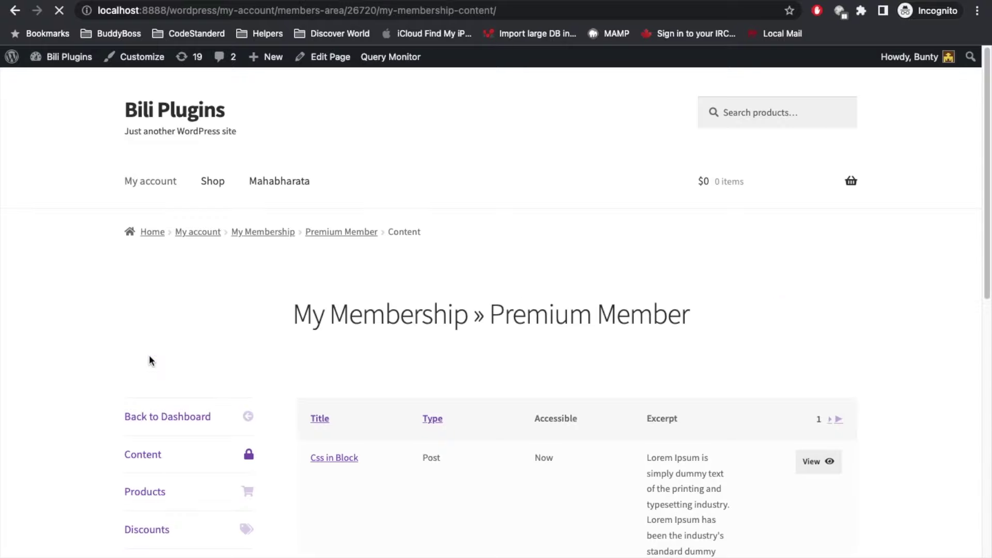
pyautogui.scroll(-3, 488, 212)
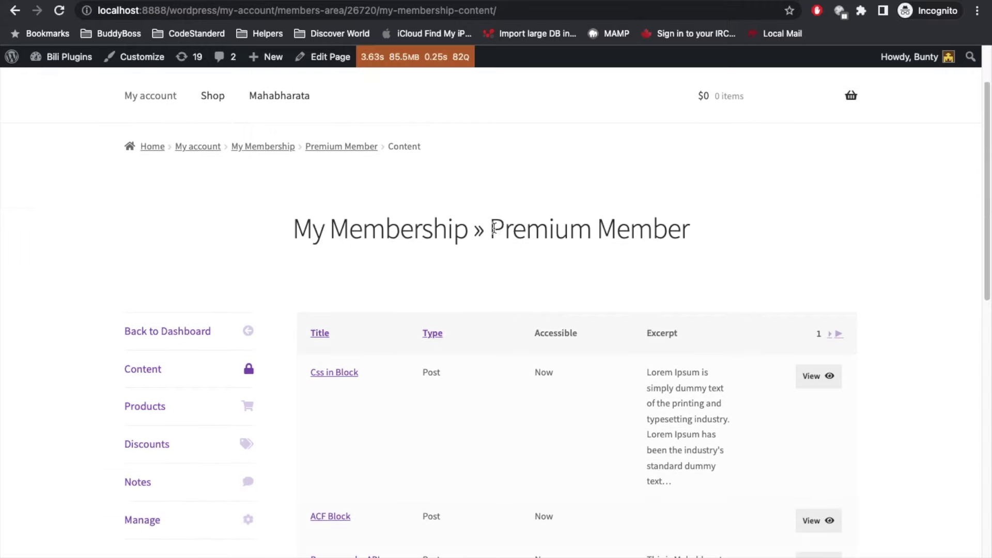
pyautogui.moveTo(490, 229); pyautogui.dragTo(692, 252)
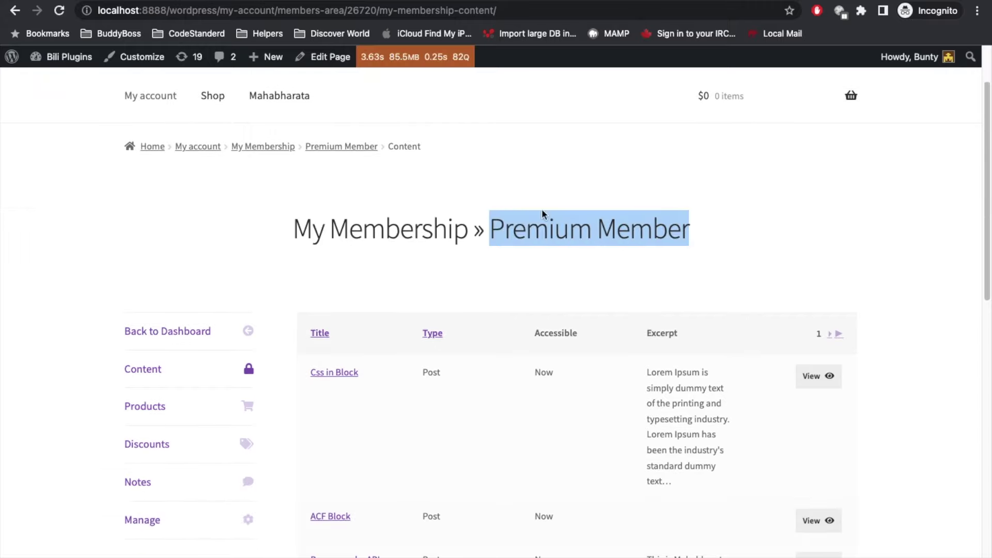
pyautogui.click(152, 522)
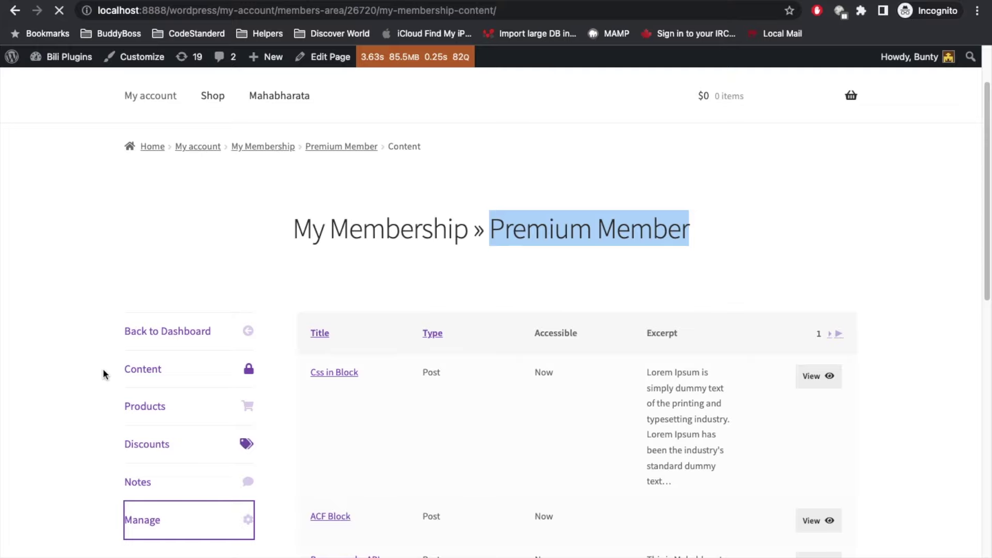
# Scroll the Premium Member Manage page down to the Umbrella Accounts section
pyautogui.scroll(-5, 91, 339)
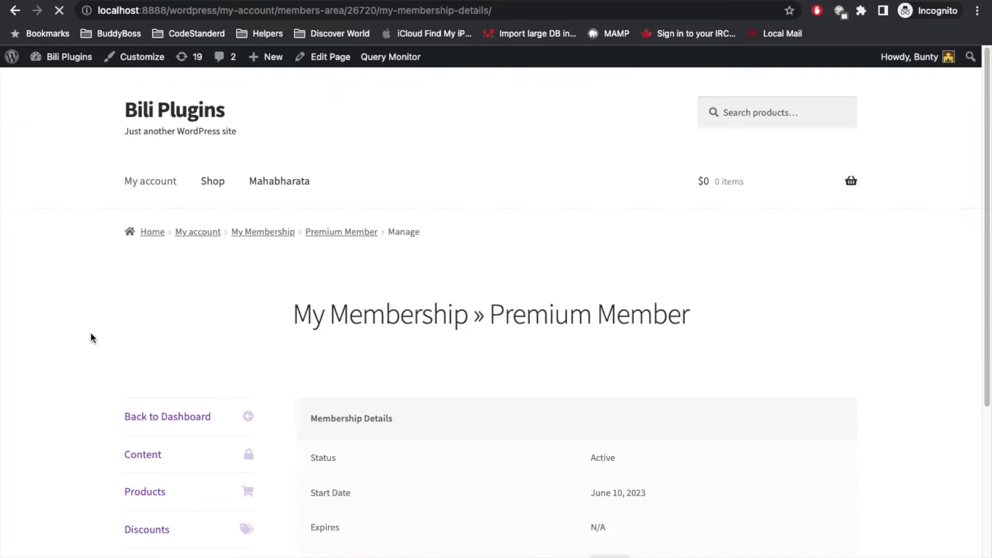
pyautogui.scroll(-2, 554, 295)
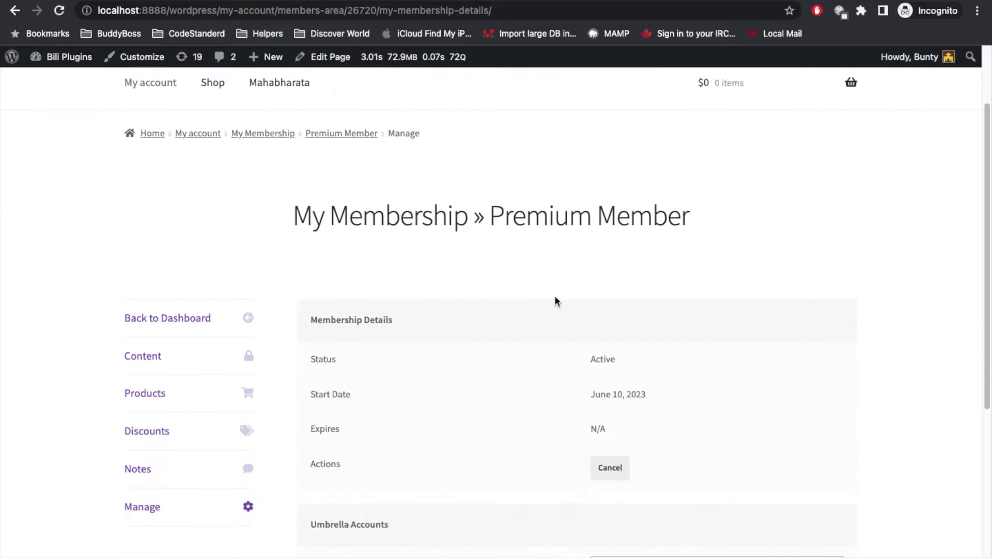
pyautogui.moveTo(490, 216); pyautogui.dragTo(695, 217)
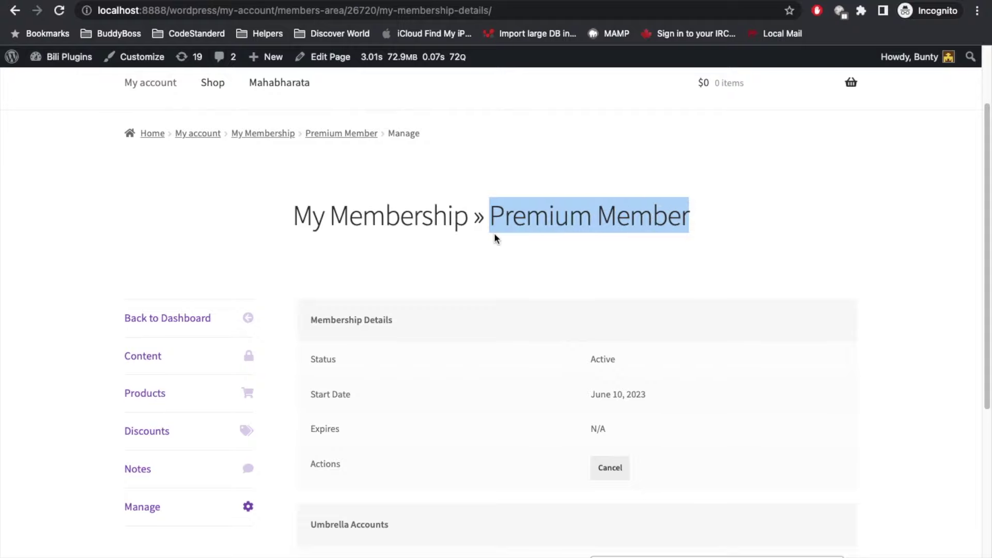
pyautogui.scroll(-1, 494, 238)
pyautogui.scroll(-2, 494, 238)
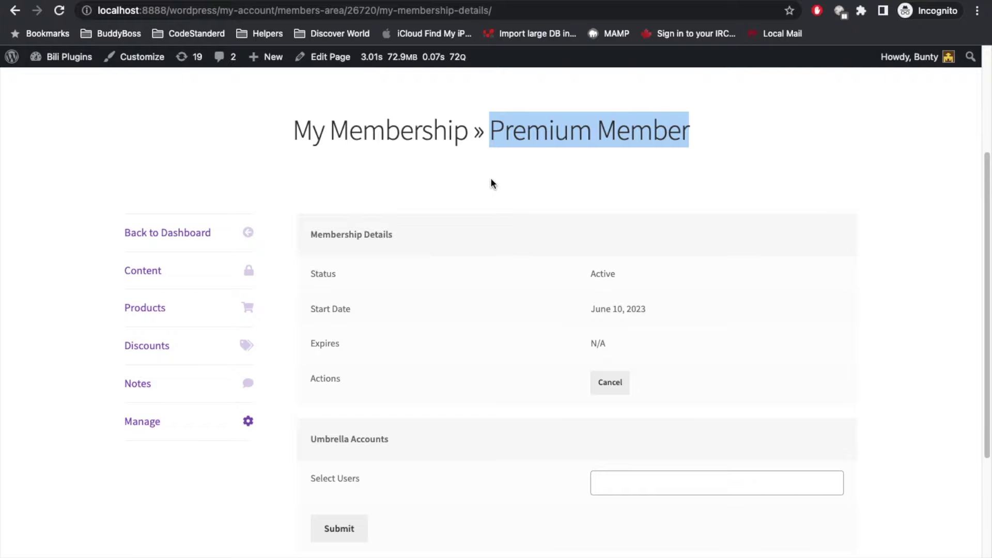
pyautogui.scroll(-4, 492, 184)
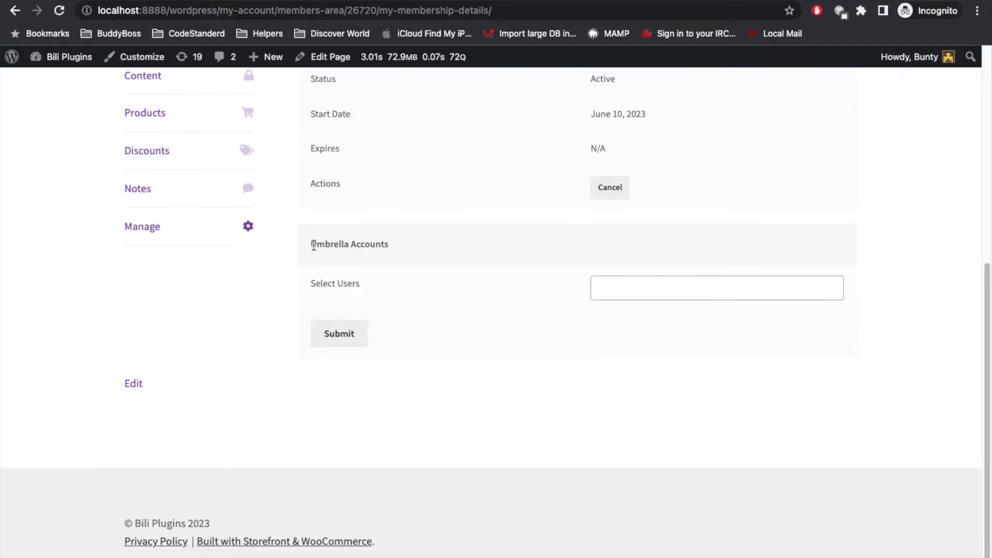
pyautogui.moveTo(313, 245); pyautogui.dragTo(410, 249)
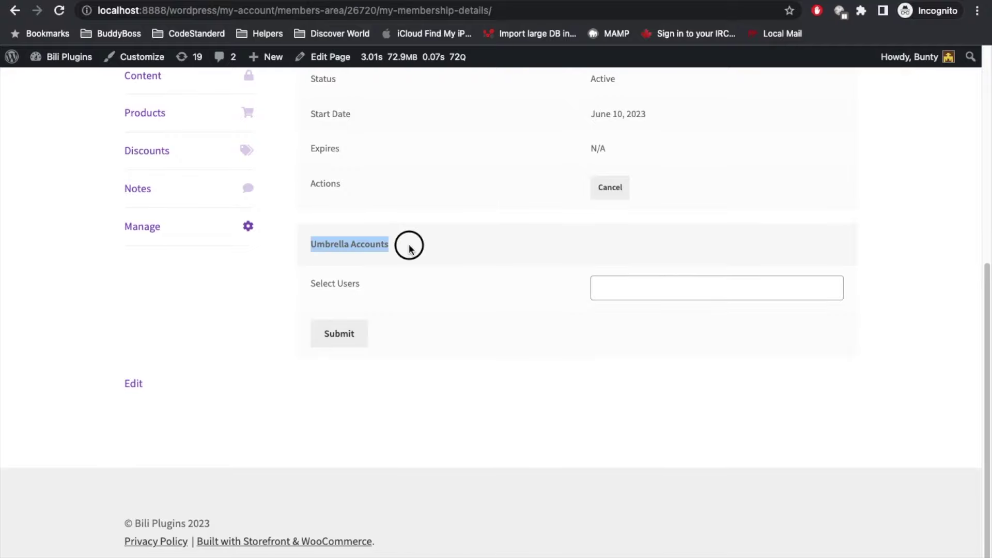
pyautogui.tripleClick(368, 250)
pyautogui.click(432, 260)
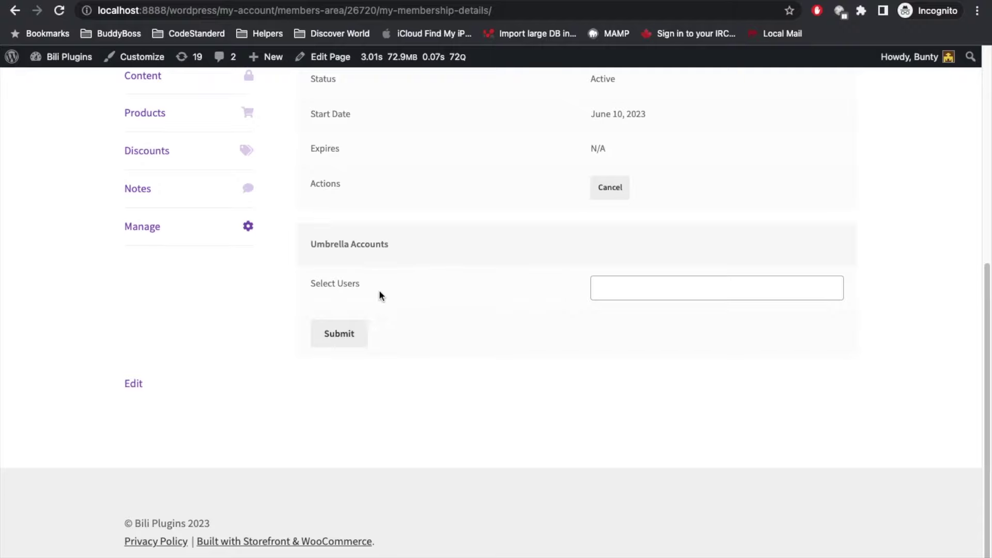
# Start choosing users in the Umbrella Accounts Select Users field
pyautogui.scroll(3, 387, 290)
pyautogui.scroll(3, 533, 194)
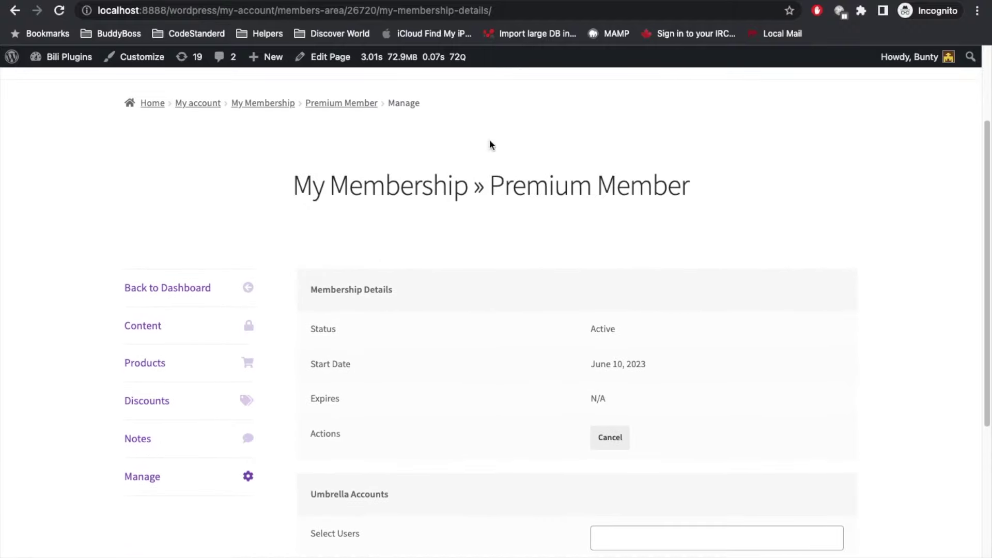
pyautogui.moveTo(489, 188); pyautogui.dragTo(713, 177)
pyautogui.scroll(-4, 449, 201)
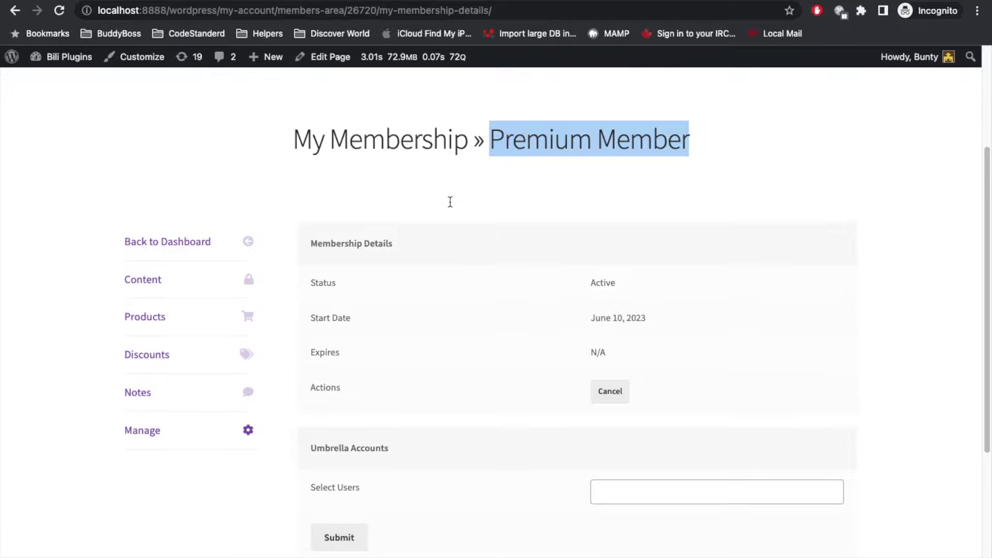
pyautogui.click(616, 357)
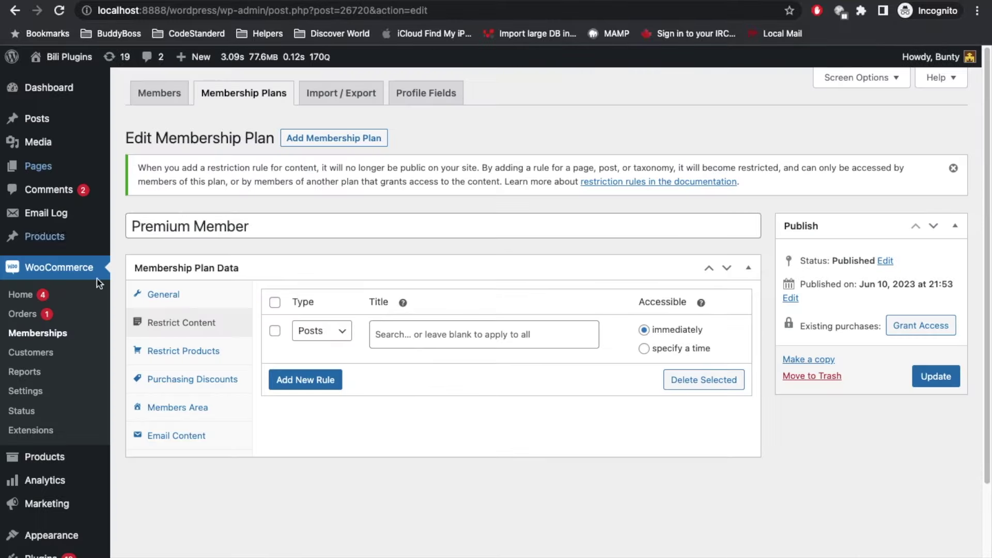
# Look up the subscriber's username in All Users and type it into the Umbrella Accounts search
pyautogui.scroll(-2, 62, 362)
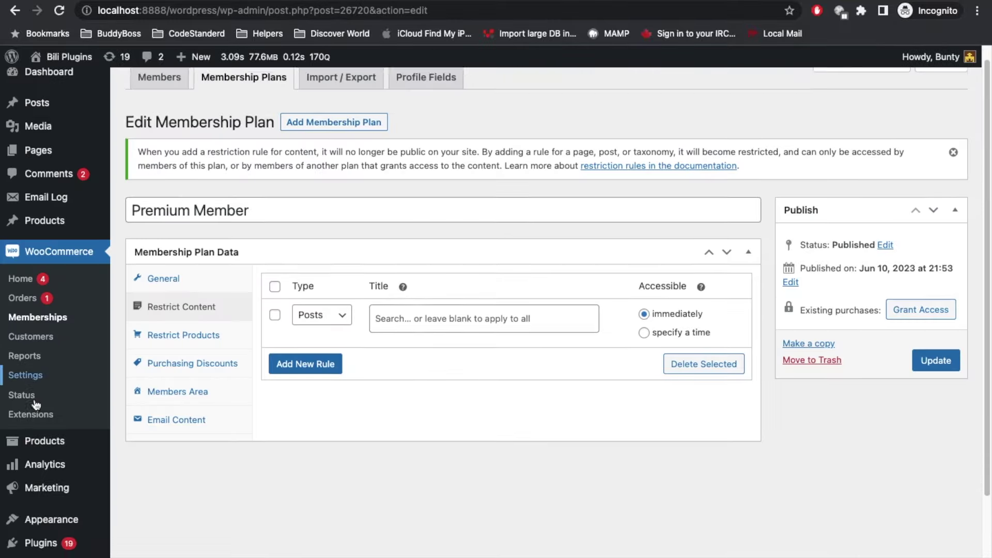
pyautogui.click(35, 490)
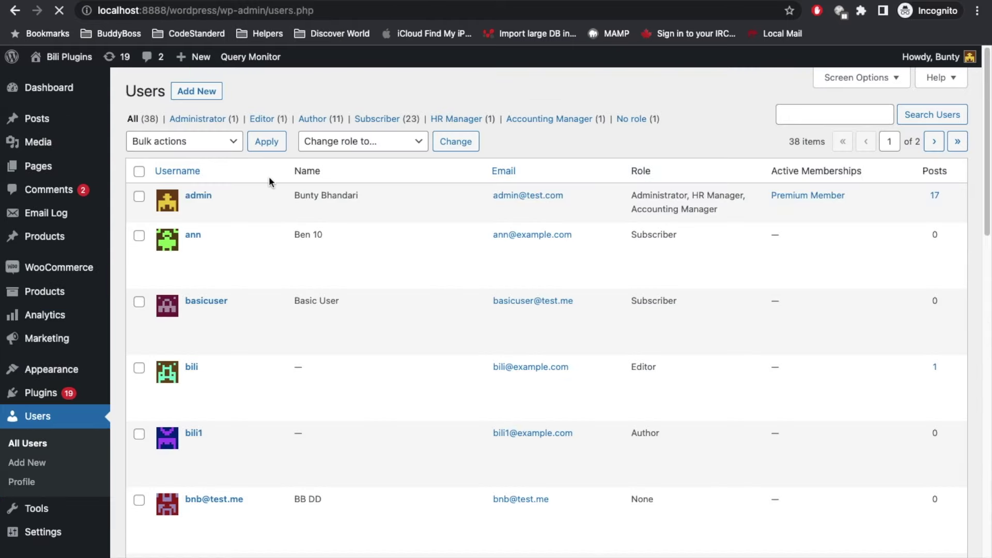
pyautogui.moveTo(294, 231)
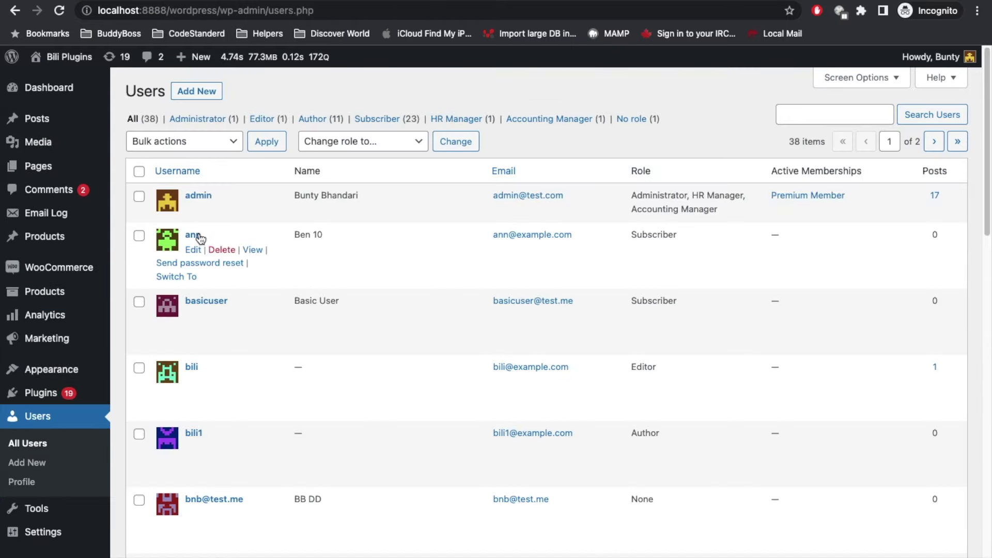
pyautogui.moveTo(204, 235)
pyautogui.mouseDown()
pyautogui.moveTo(170, 235)
pyautogui.moveTo(185, 237)
pyautogui.mouseUp()
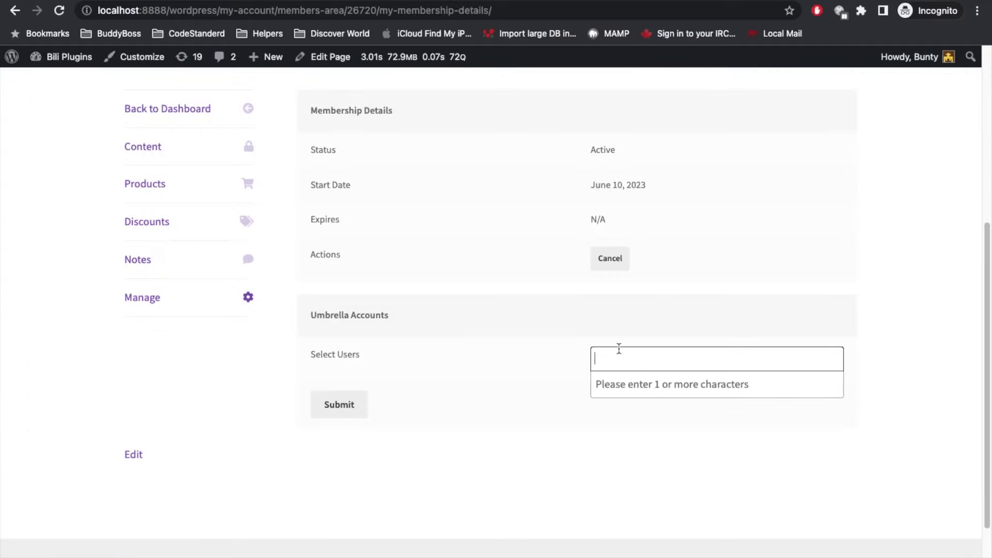
pyautogui.write('ann')
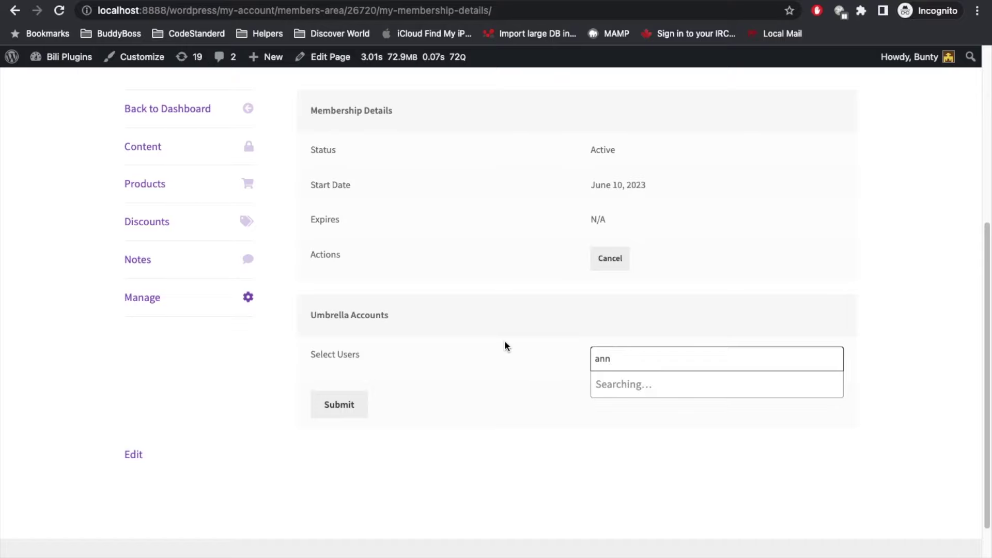
# Add the found subscriber as an umbrella account and submit the selection
pyautogui.click(613, 391)
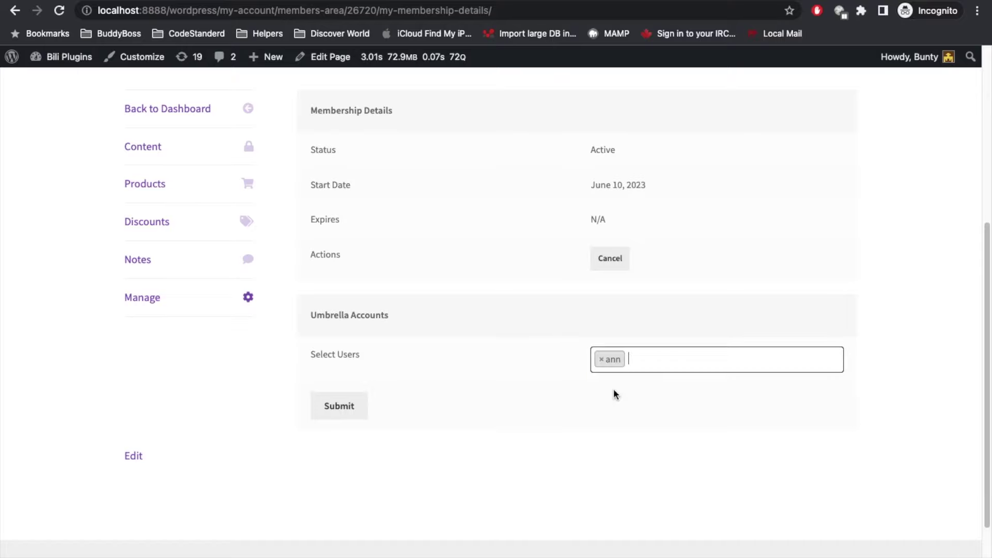
pyautogui.click(350, 413)
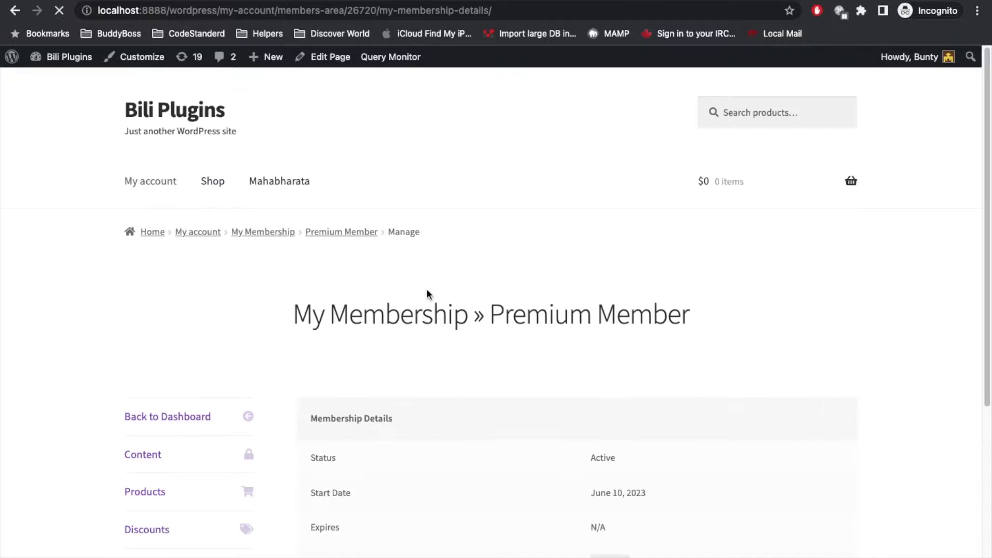
pyautogui.scroll(-5, 427, 292)
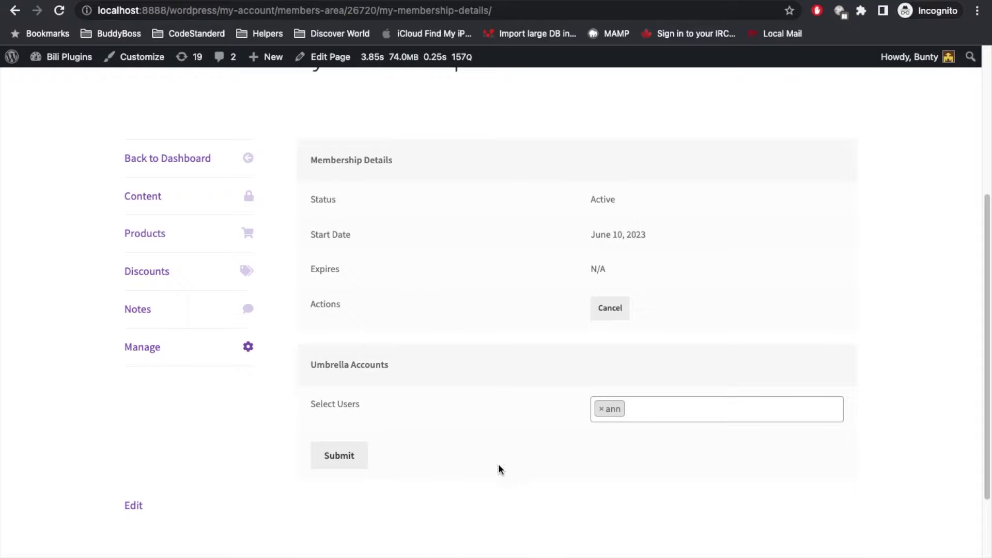
pyautogui.scroll(2, 462, 389)
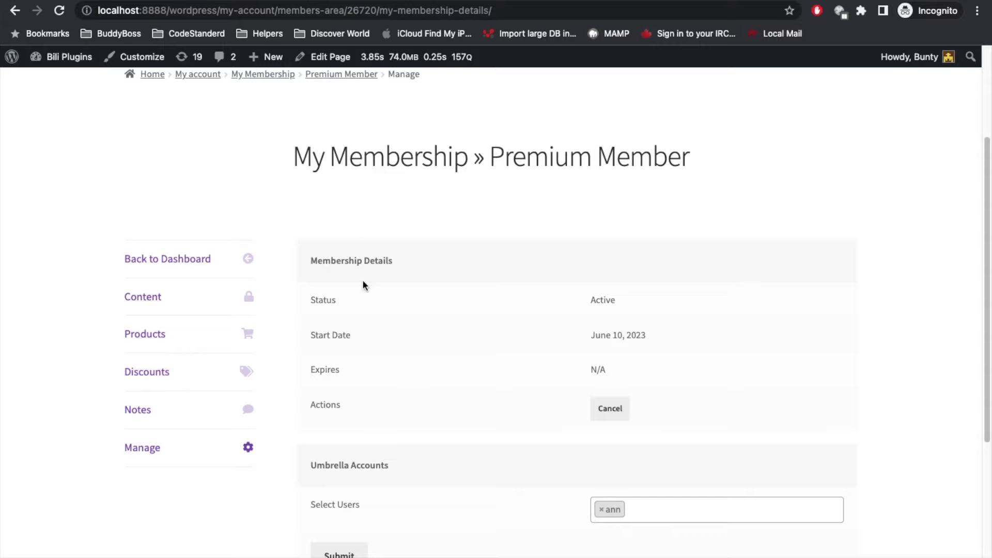
# Return to the admin tab and open the Email Logs page
pyautogui.moveTo(491, 158); pyautogui.dragTo(731, 155)
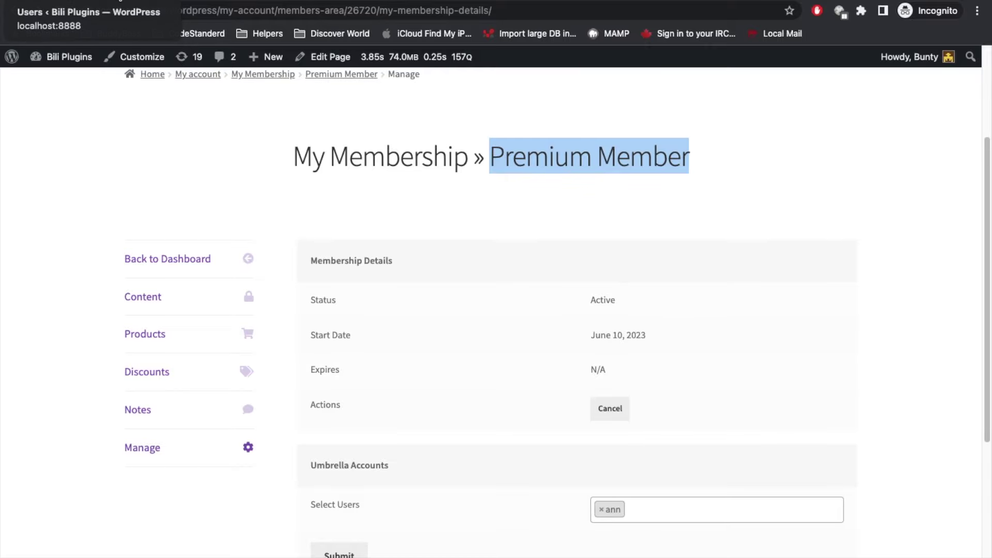
pyautogui.click(77, 1)
pyautogui.click(39, 210)
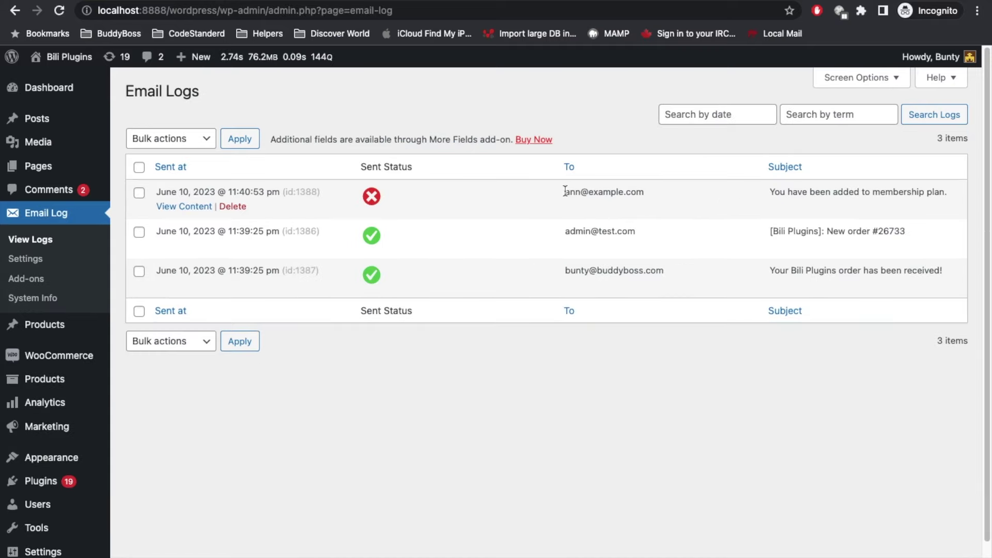
pyautogui.moveTo(565, 192); pyautogui.dragTo(660, 201)
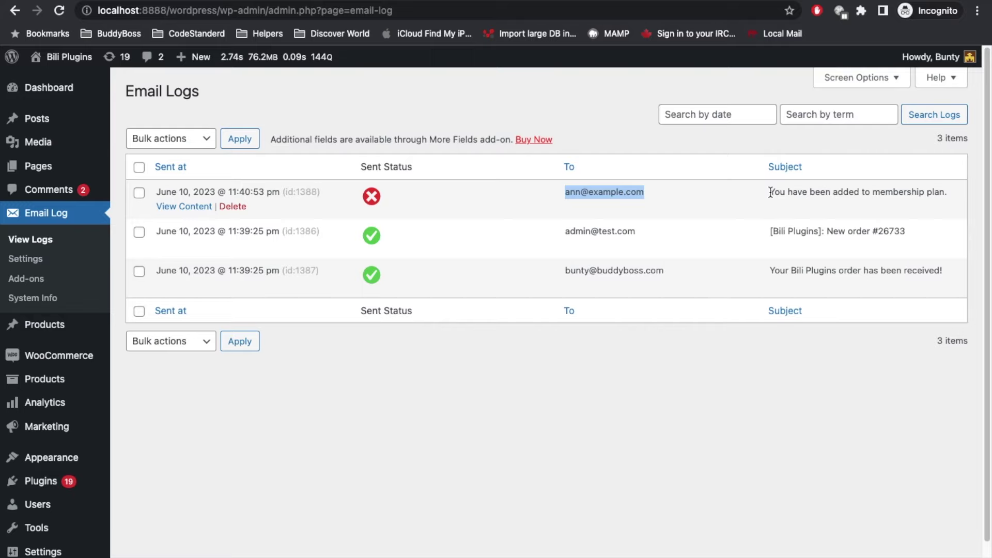
pyautogui.moveTo(770, 191); pyautogui.dragTo(944, 191)
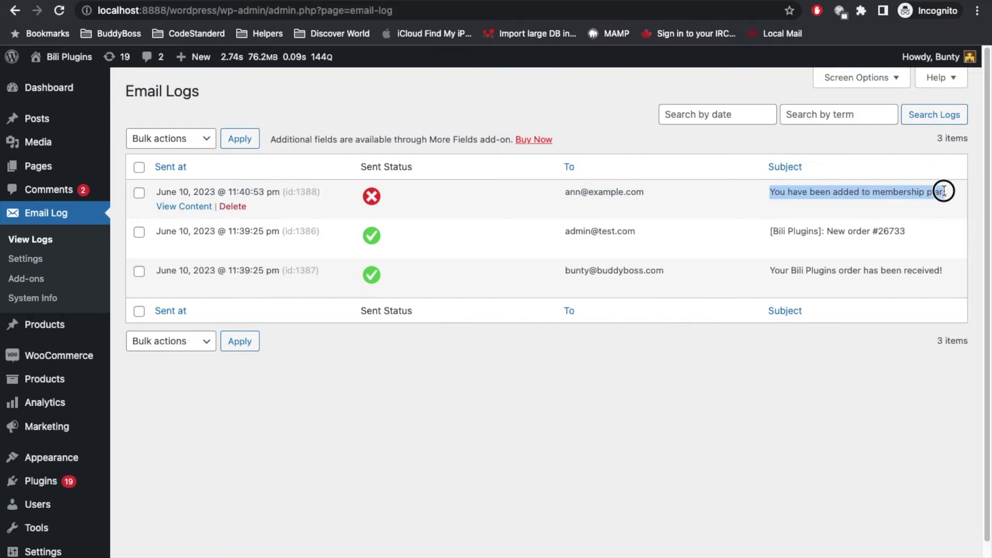
pyautogui.click(190, 207)
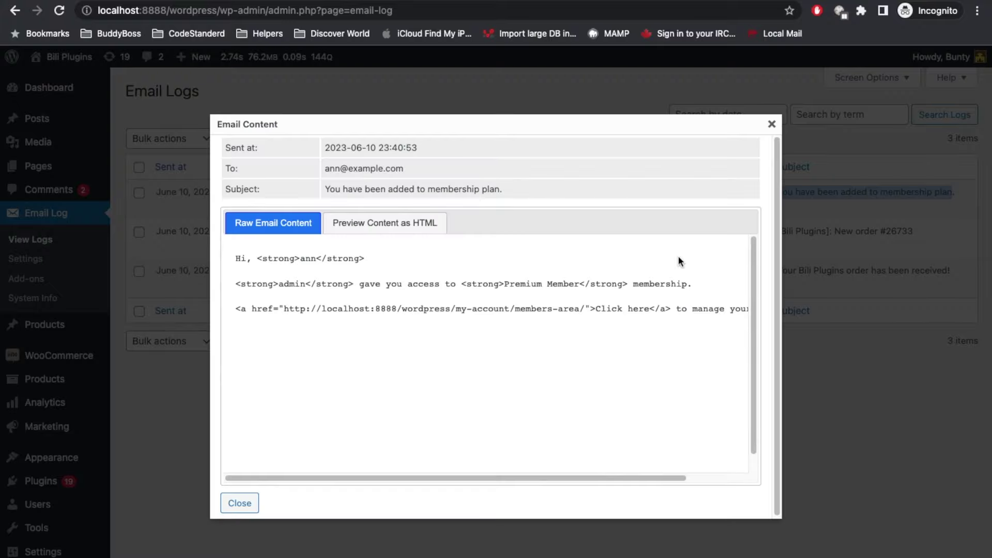
pyautogui.click(407, 223)
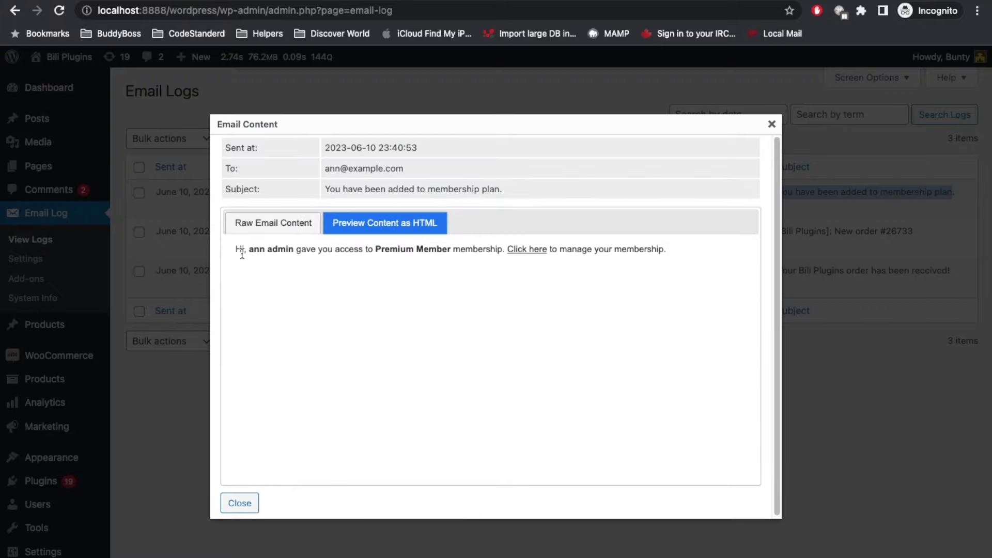
pyautogui.moveTo(241, 249); pyautogui.dragTo(419, 274)
pyautogui.click(287, 249)
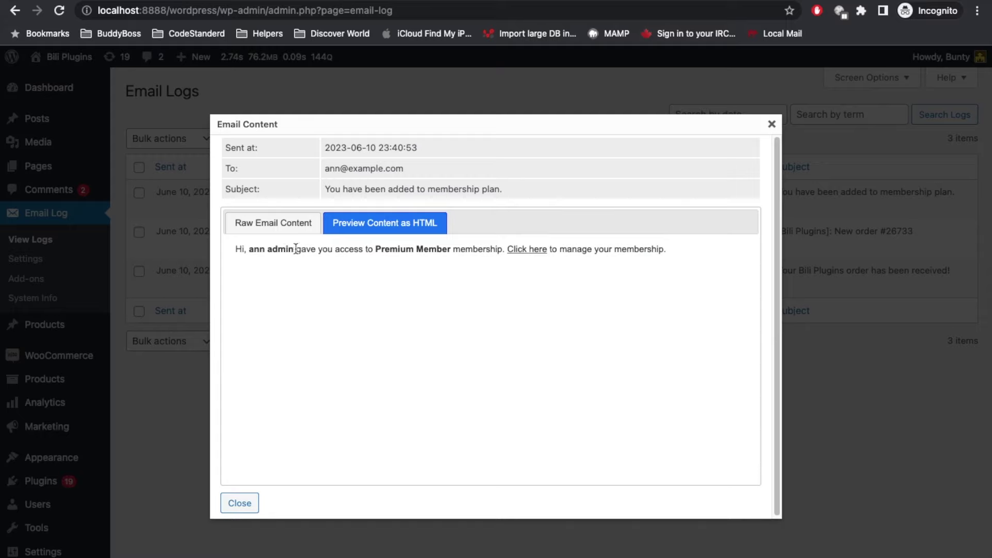
pyautogui.doubleClick(324, 249)
pyautogui.doubleClick(486, 249)
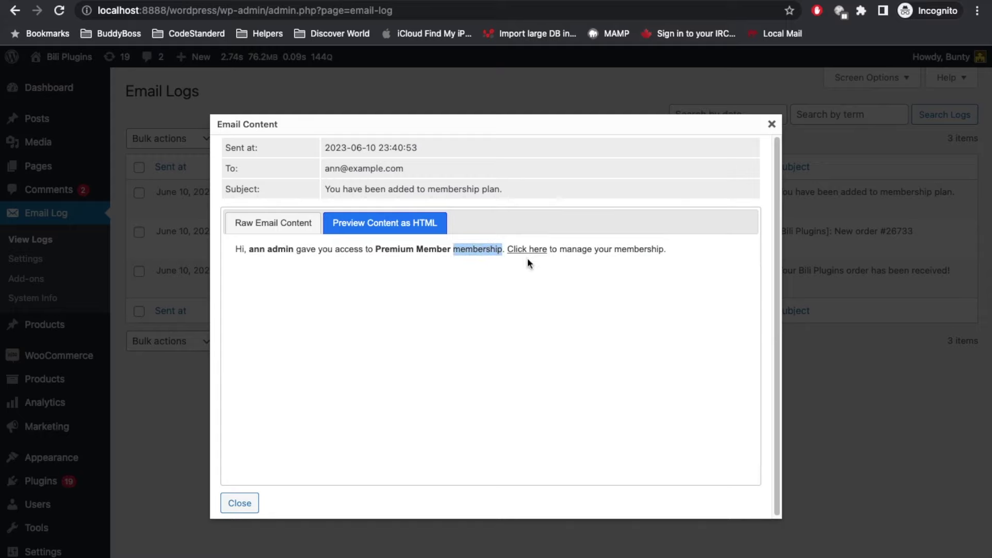
pyautogui.click(771, 124)
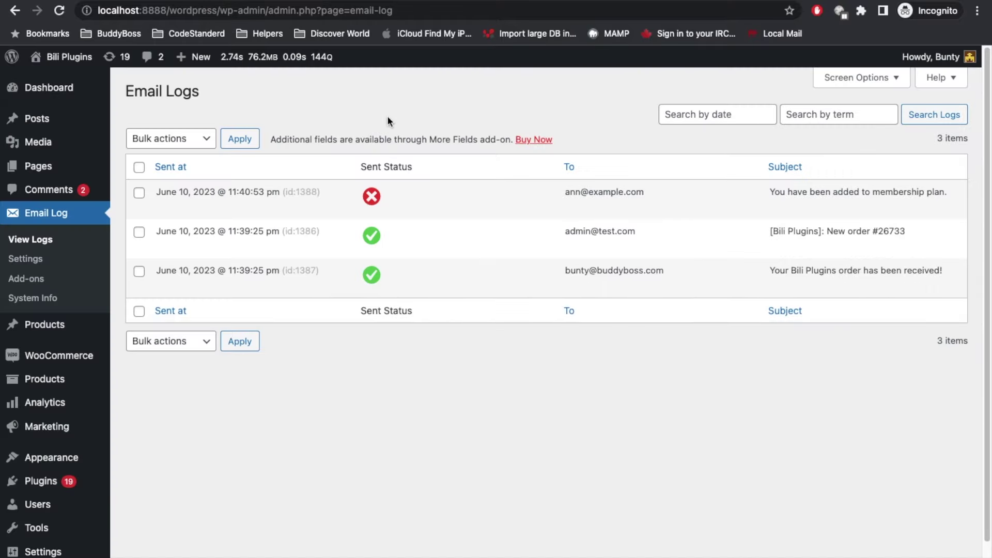
pyautogui.scroll(-2, 23, 335)
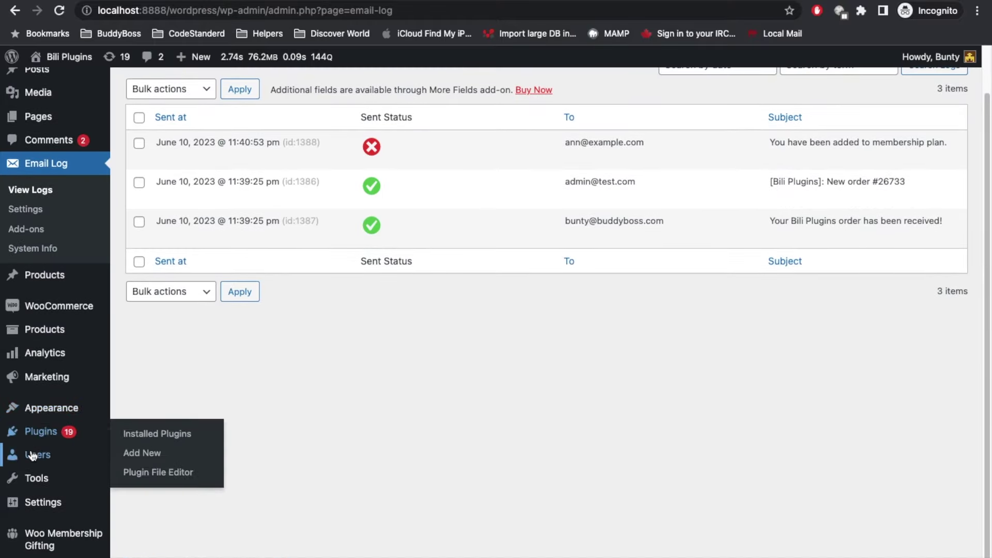
# Switch into the subscriber's account from the All Users list
pyautogui.click(32, 456)
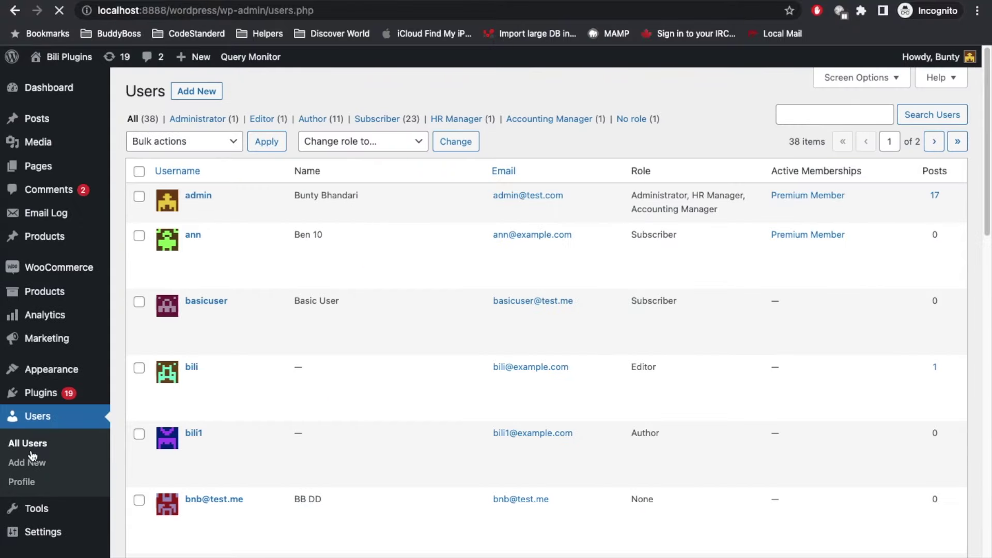
pyautogui.click(164, 277)
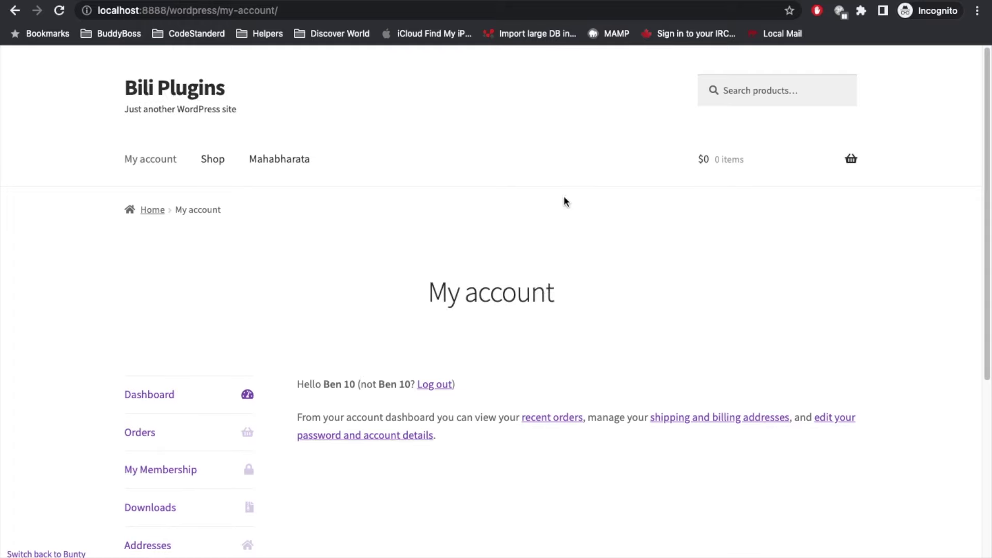
# Open the My Membership section from the subscriber's My account page
pyautogui.scroll(-5, 476, 212)
pyautogui.scroll(1, 459, 210)
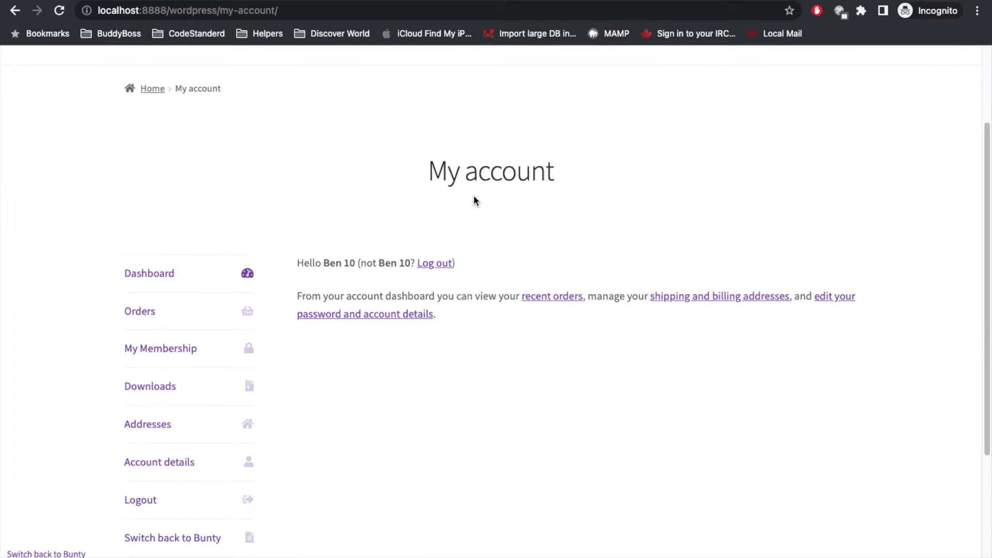
pyautogui.moveTo(300, 270); pyautogui.dragTo(356, 272)
pyautogui.scroll(2, 402, 205)
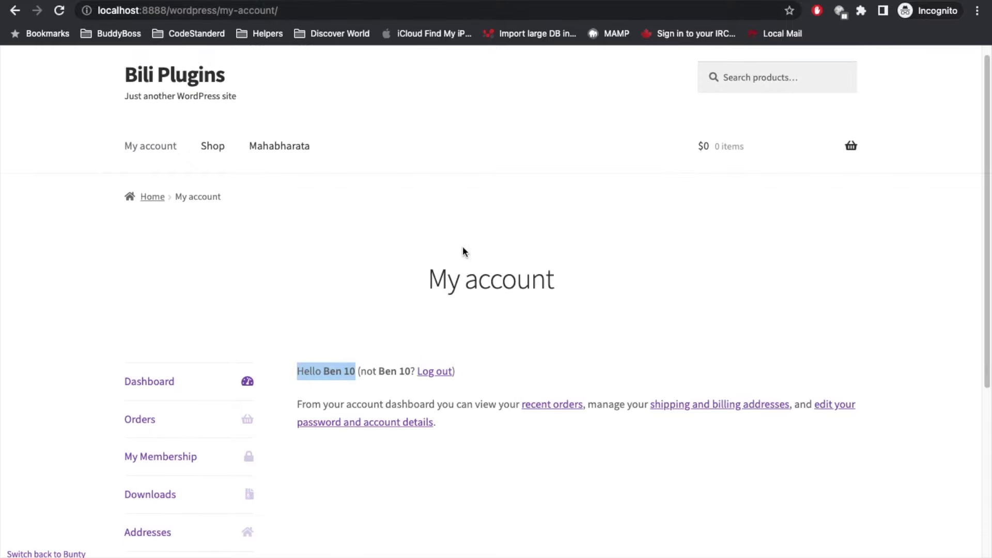
pyautogui.scroll(-2, 462, 246)
pyautogui.click(162, 372)
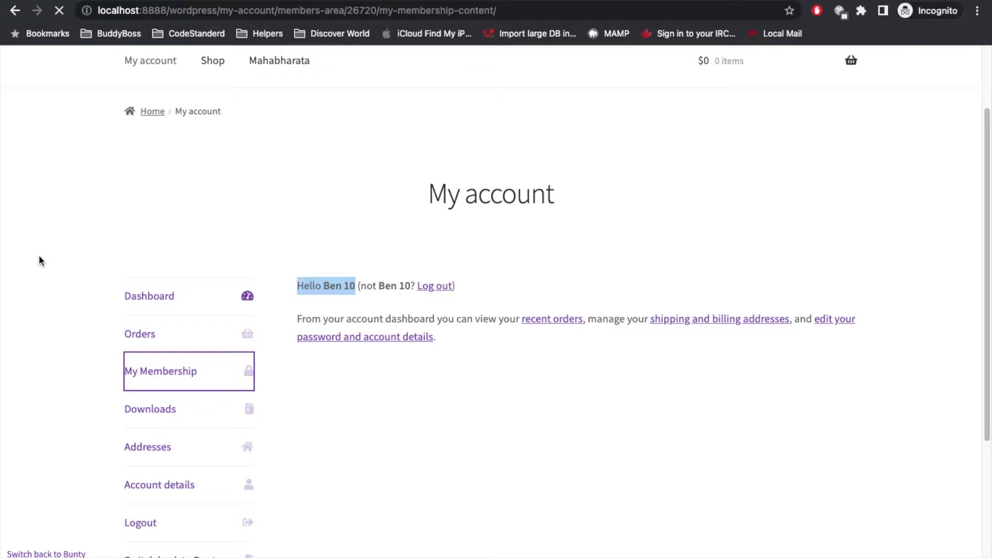
# Open the Premium Member details and check its Active status and Gifted by row
pyautogui.scroll(-3, 83, 281)
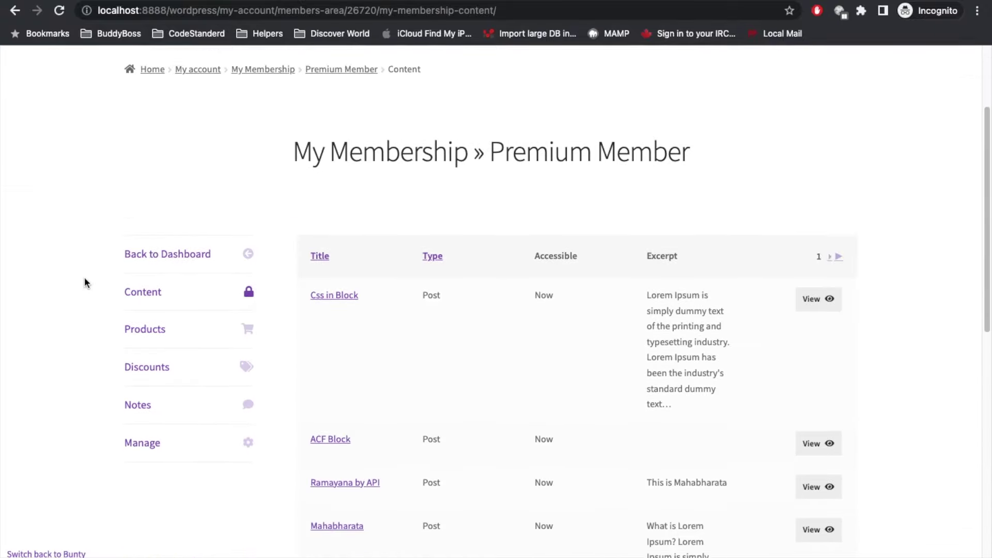
pyautogui.click(135, 437)
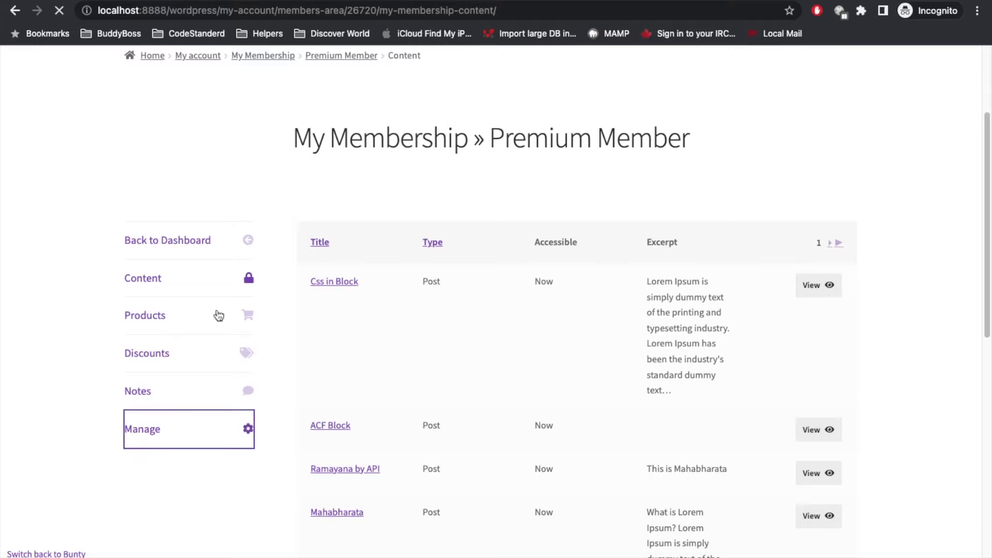
pyautogui.moveTo(492, 142); pyautogui.dragTo(744, 153)
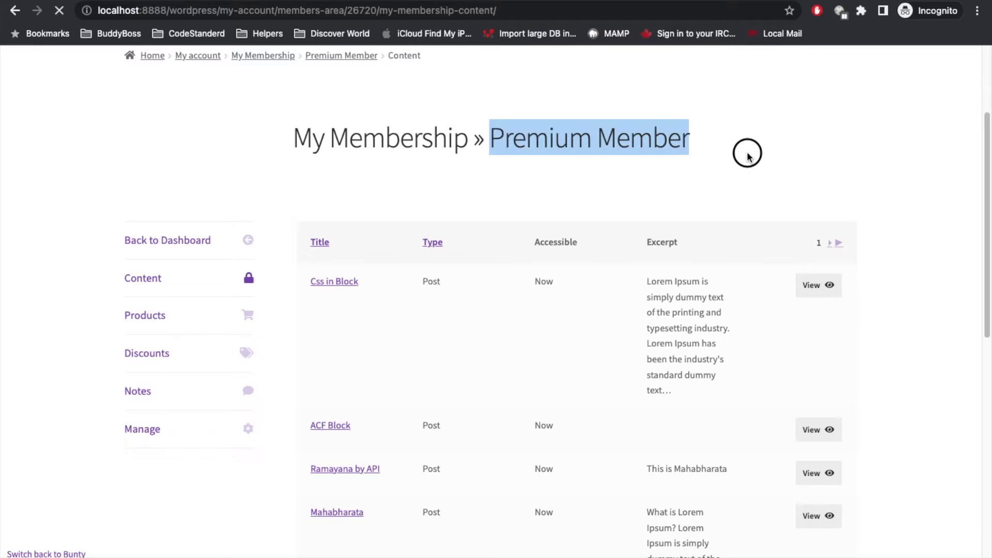
pyautogui.scroll(-4, 512, 226)
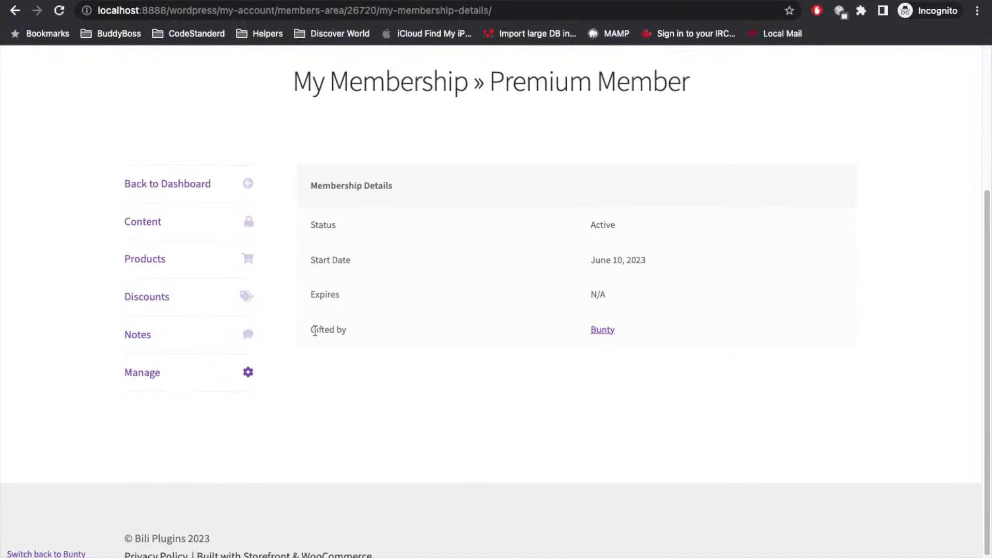
pyautogui.moveTo(315, 330); pyautogui.dragTo(324, 331)
pyautogui.tripleClick(361, 336)
pyautogui.scroll(4, 473, 171)
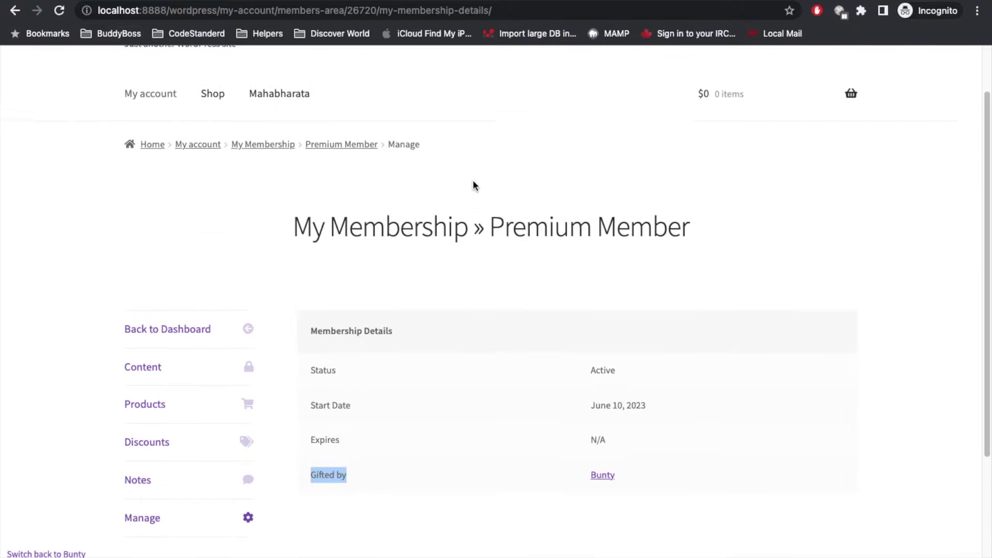
pyautogui.scroll(-1, 505, 228)
pyautogui.scroll(2, 505, 229)
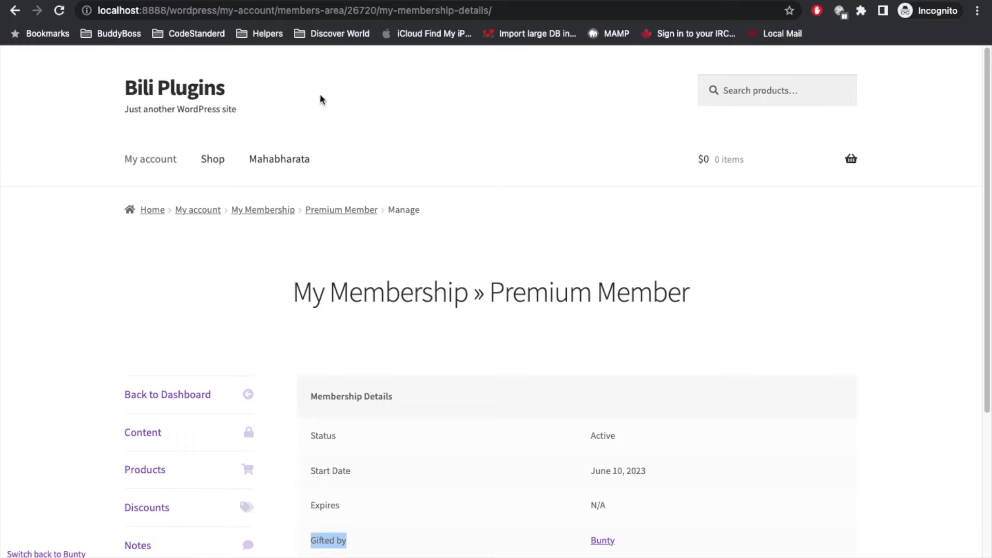
# Open the Mahabharata post and scroll through its full members-only text
pyautogui.click(280, 162)
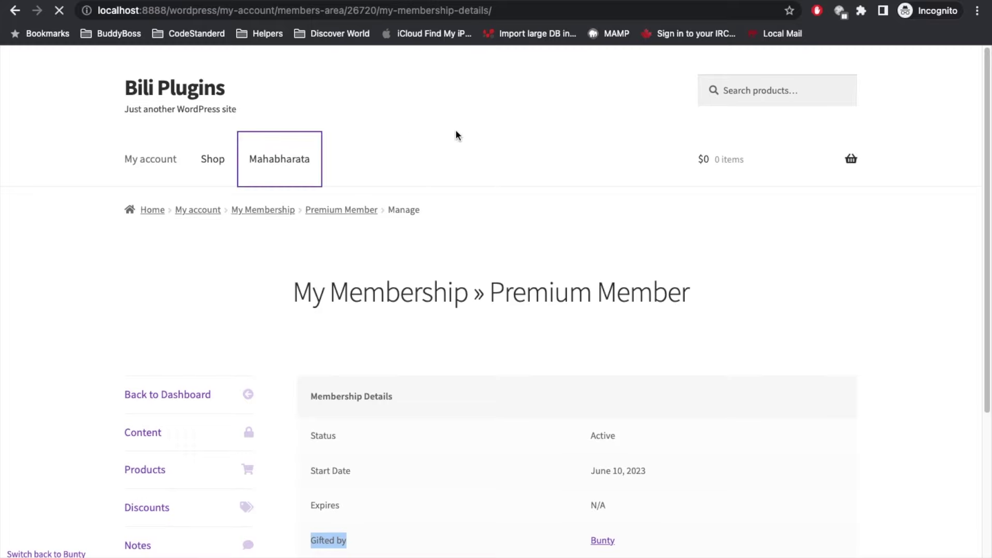
pyautogui.scroll(-15, 361, 294)
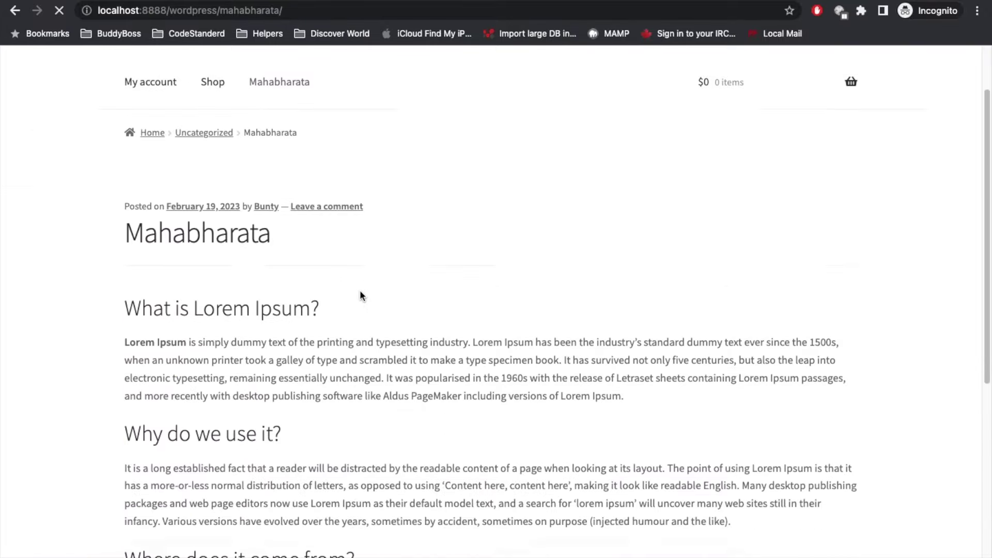
pyautogui.scroll(15, 258, 170)
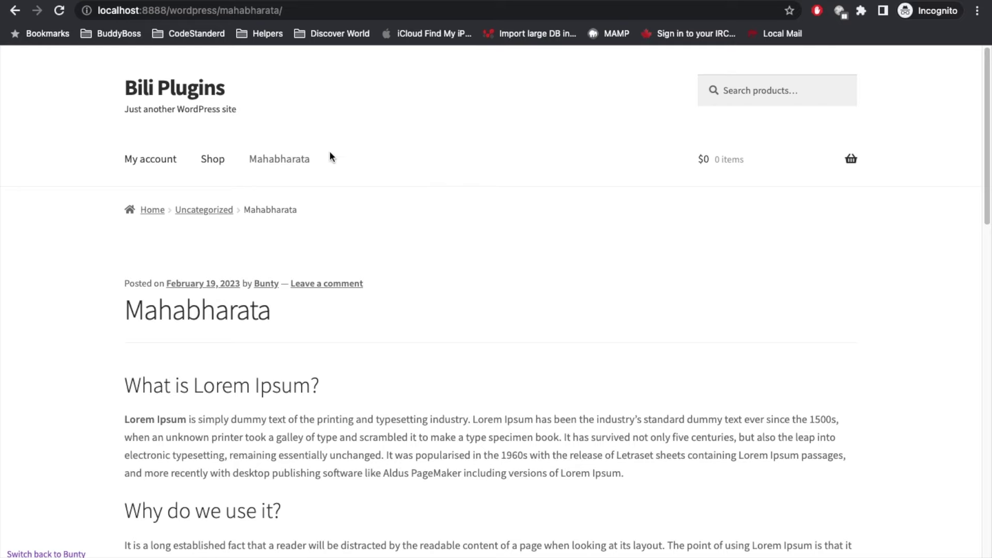
pyautogui.scroll(-4, 381, 140)
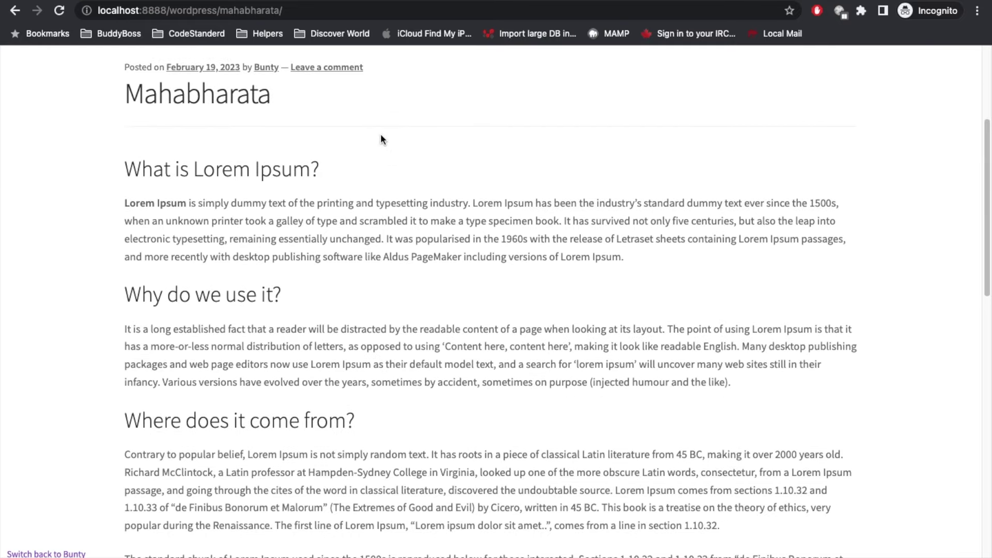
pyautogui.scroll(-7, 381, 133)
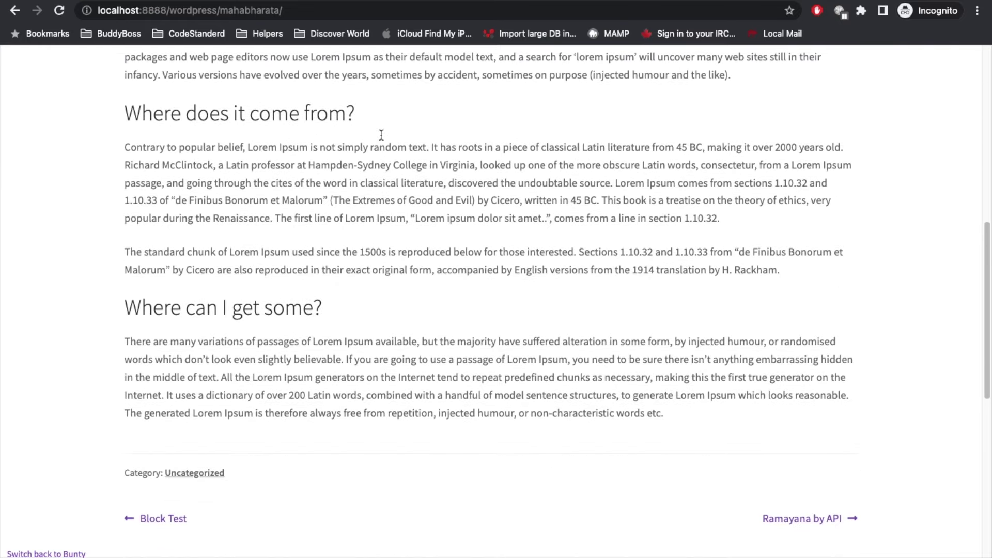
pyautogui.scroll(-5, 302, 243)
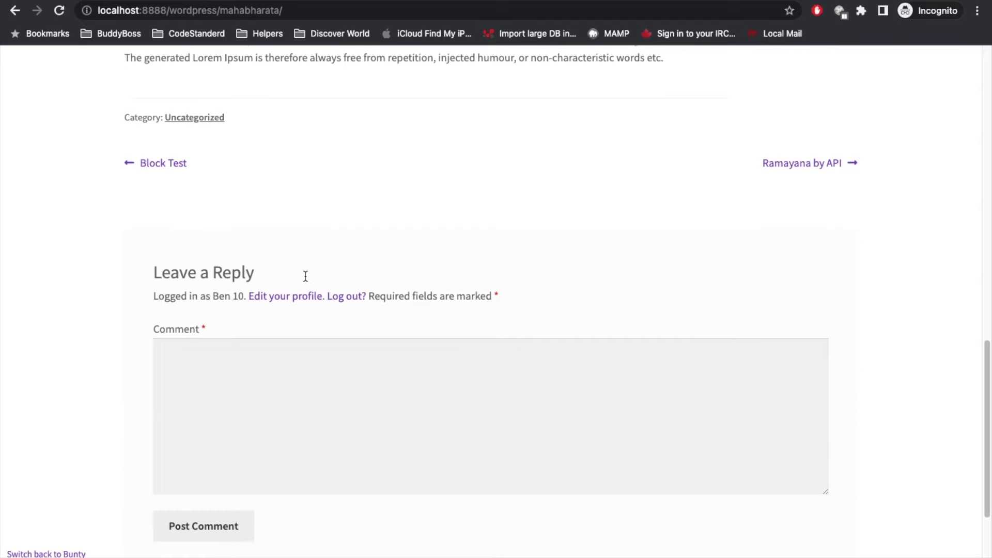
pyautogui.scroll(15, 306, 279)
pyautogui.scroll(3, 310, 277)
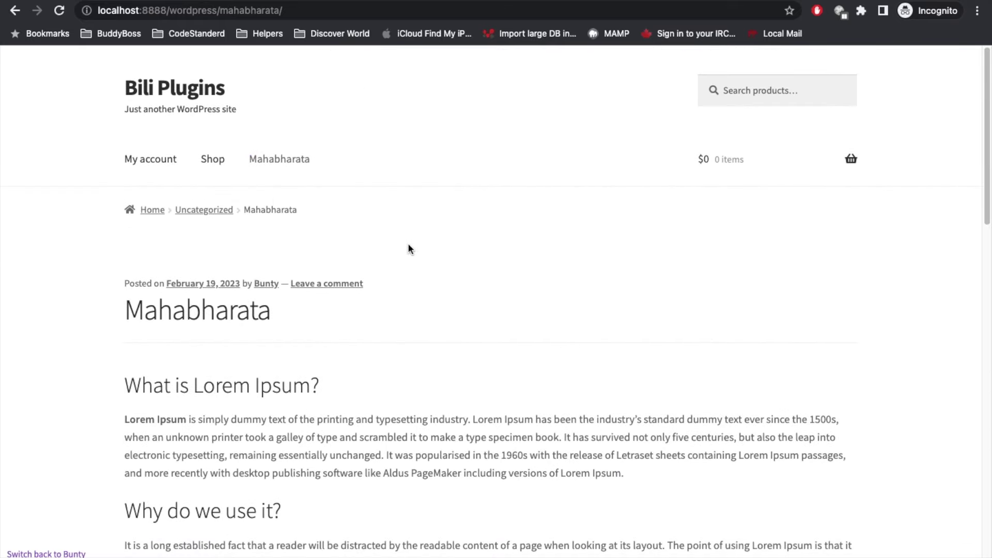